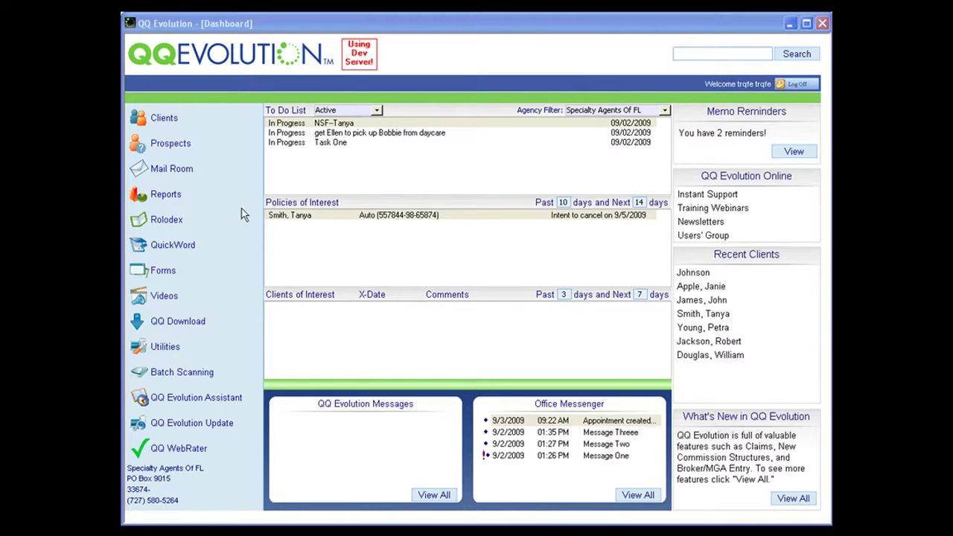
# Open the images of the client in the fifth row of the active clients list.
pyautogui.click(174, 120)
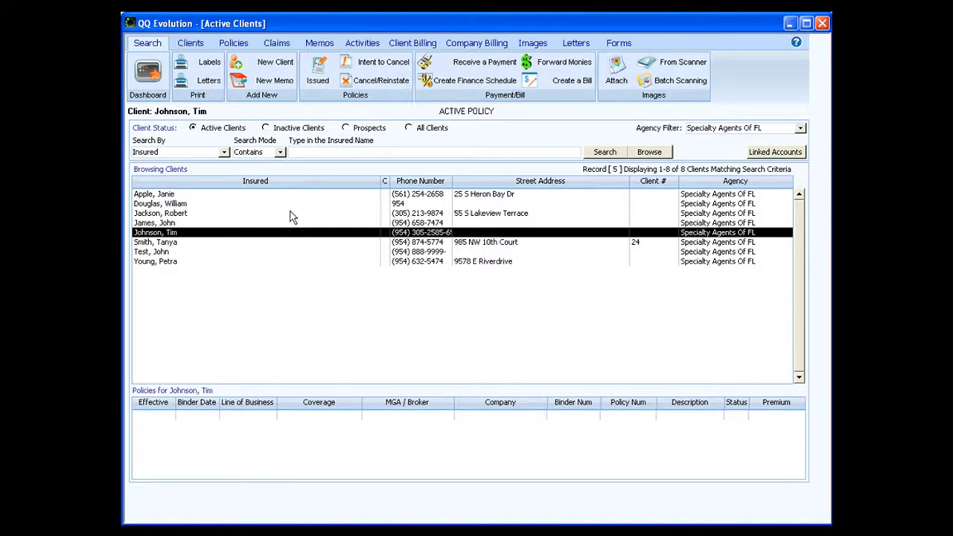
pyautogui.click(178, 214)
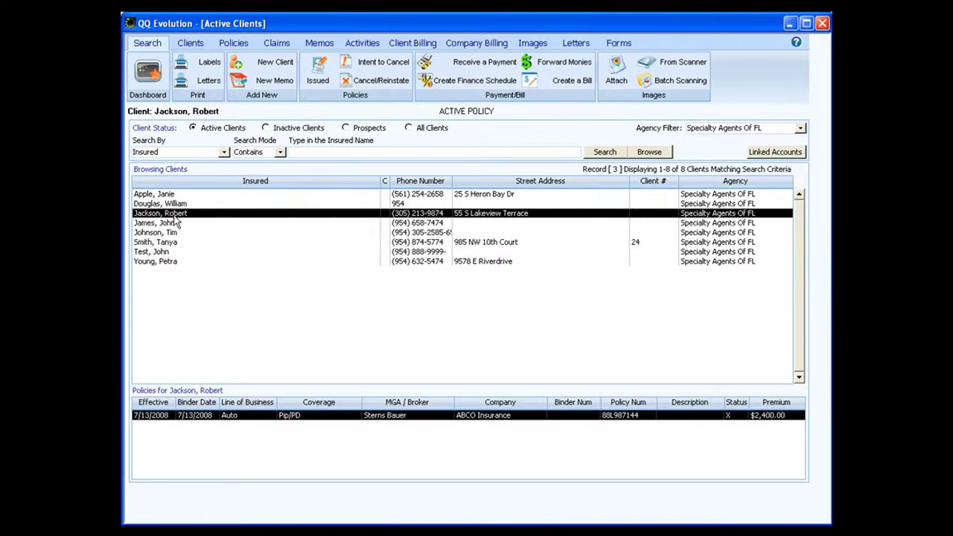
pyautogui.press('Up')
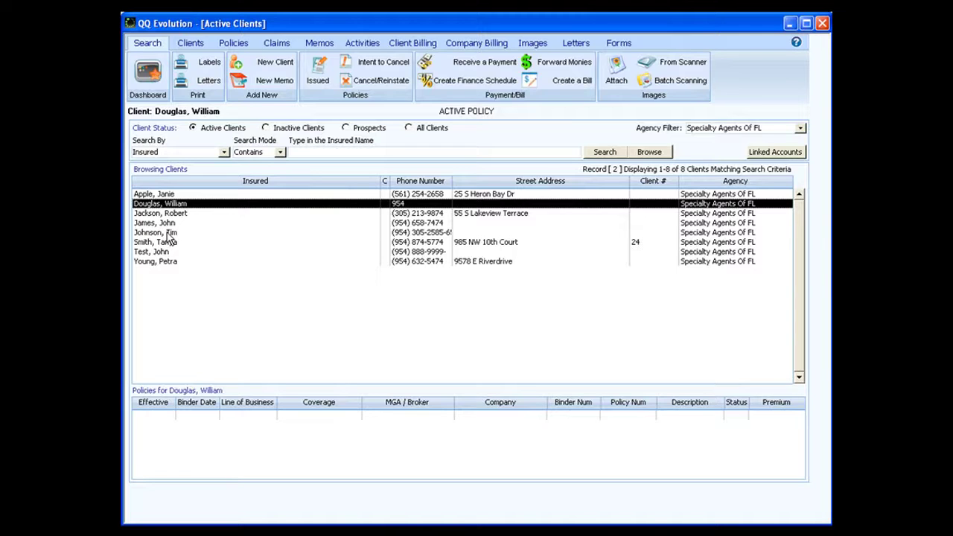
pyautogui.click(168, 233)
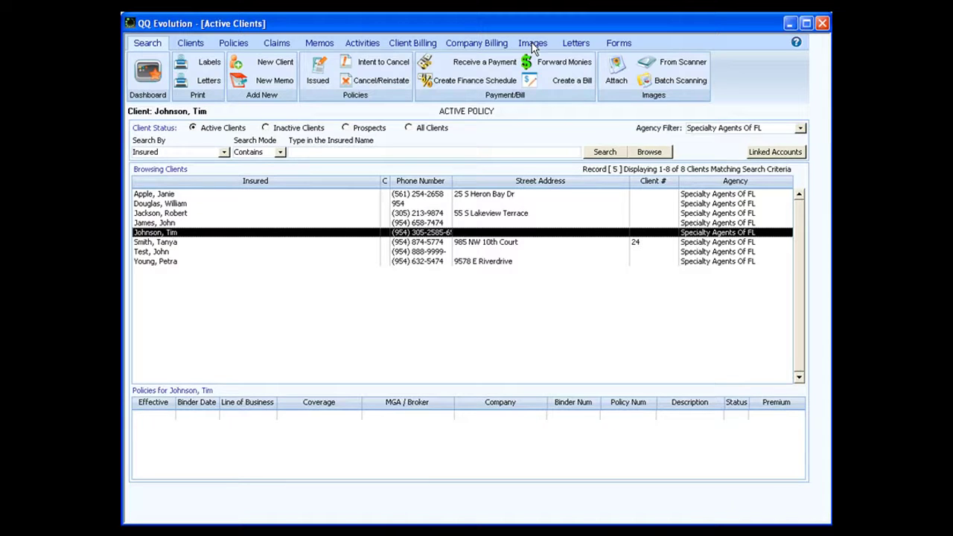
pyautogui.click(534, 45)
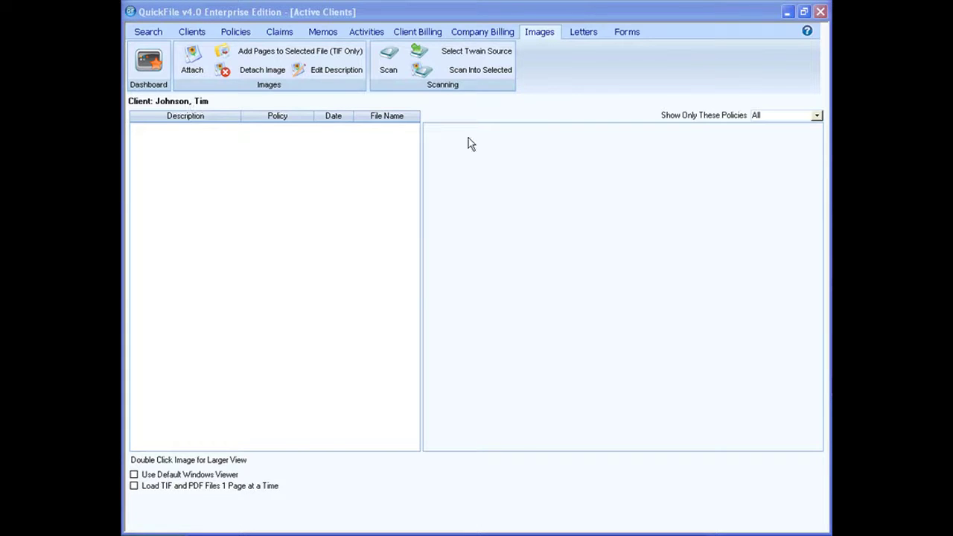
# Set the scanning source to HP Officejet 7300 series TWAIN 1.0.
pyautogui.click(476, 56)
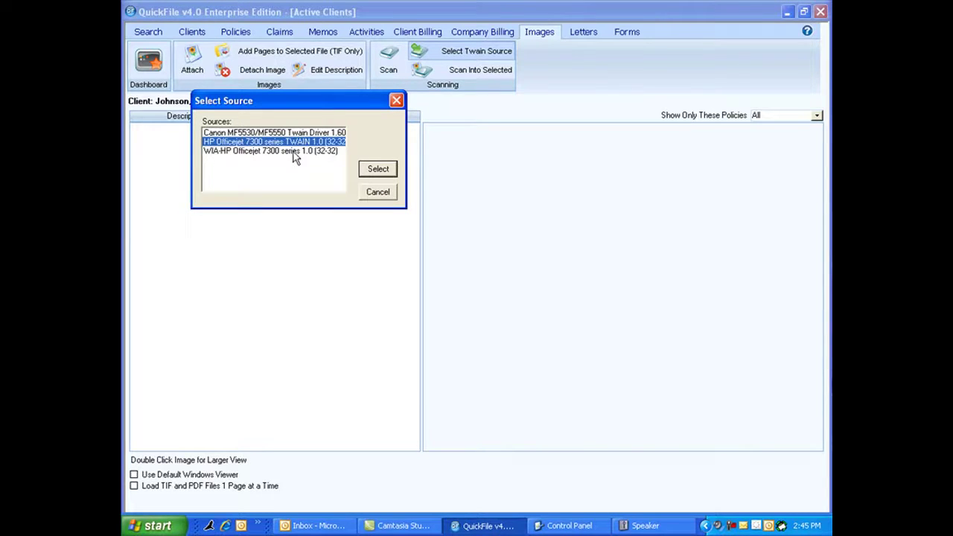
pyautogui.click(306, 152)
pyautogui.click(309, 141)
pyautogui.click(385, 169)
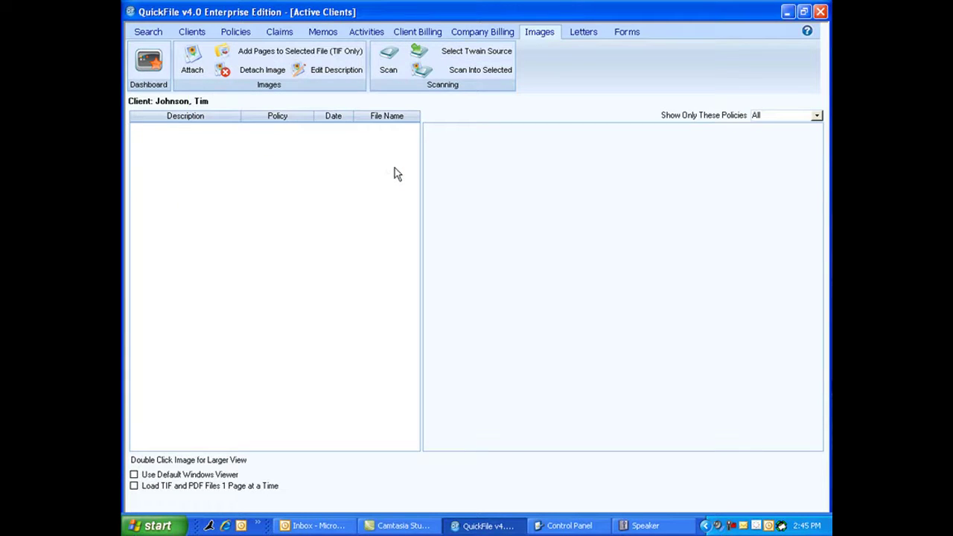
# Begin a new scan described as "Test image", with the ABCO Insurance dwelling fire policy and Csr Test as CSR.
pyautogui.click(387, 61)
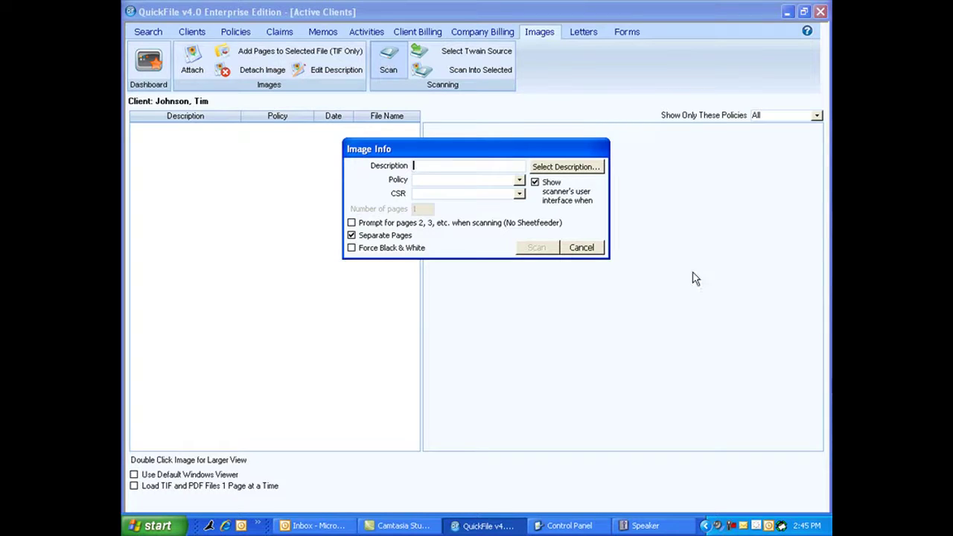
pyautogui.write('Test image')
pyautogui.press('Tab')
pyautogui.click(520, 181)
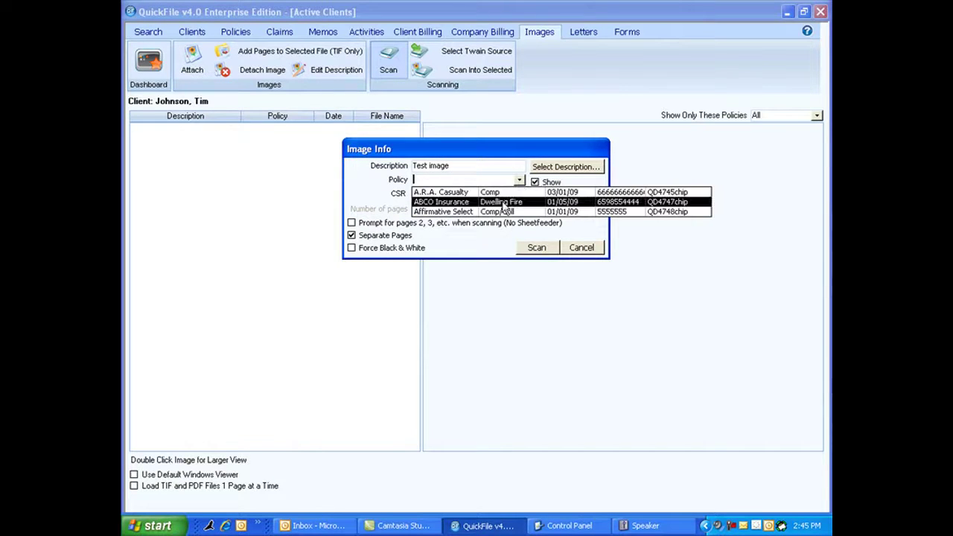
pyautogui.click(506, 202)
pyautogui.click(520, 196)
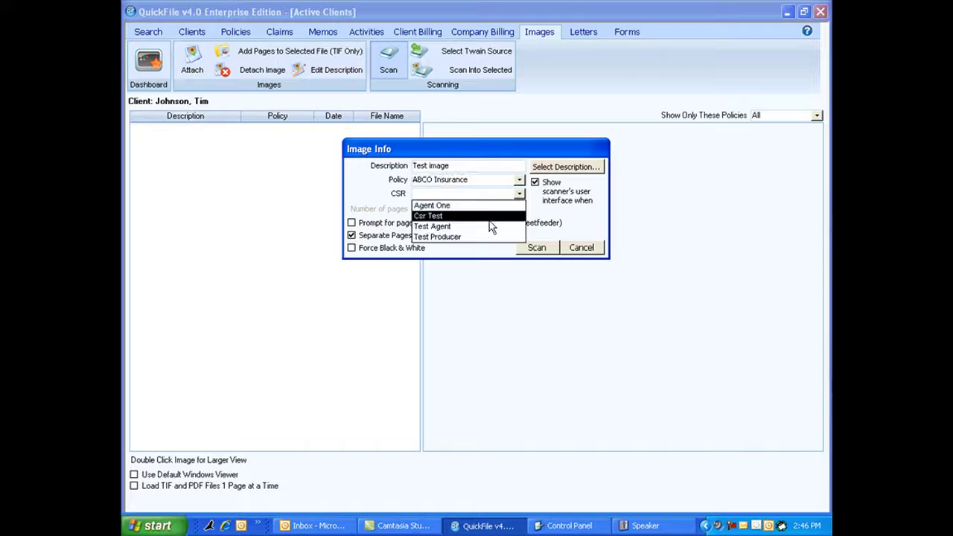
pyautogui.click(493, 216)
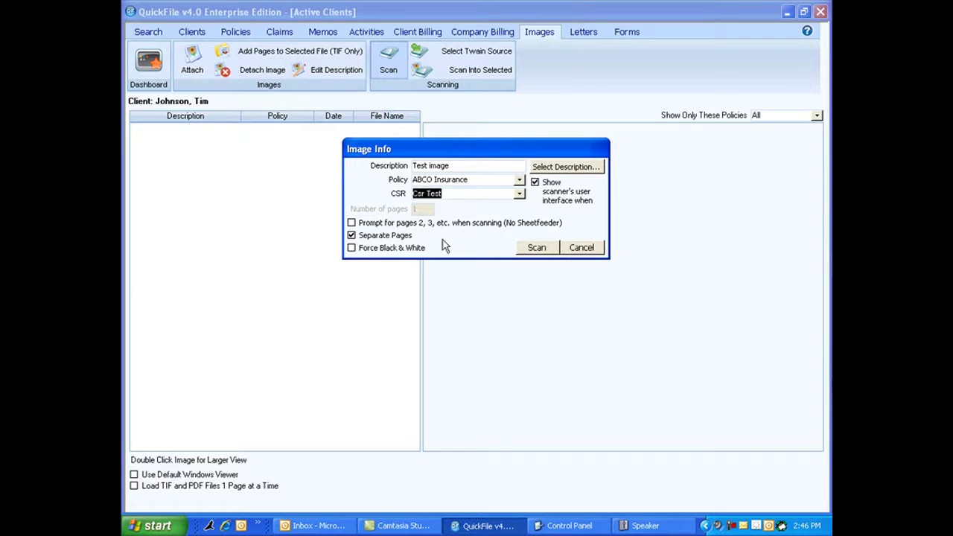
# Try prompting for additional pages with the number of pages set to 2, and turn the prompting back off.
pyautogui.click(351, 223)
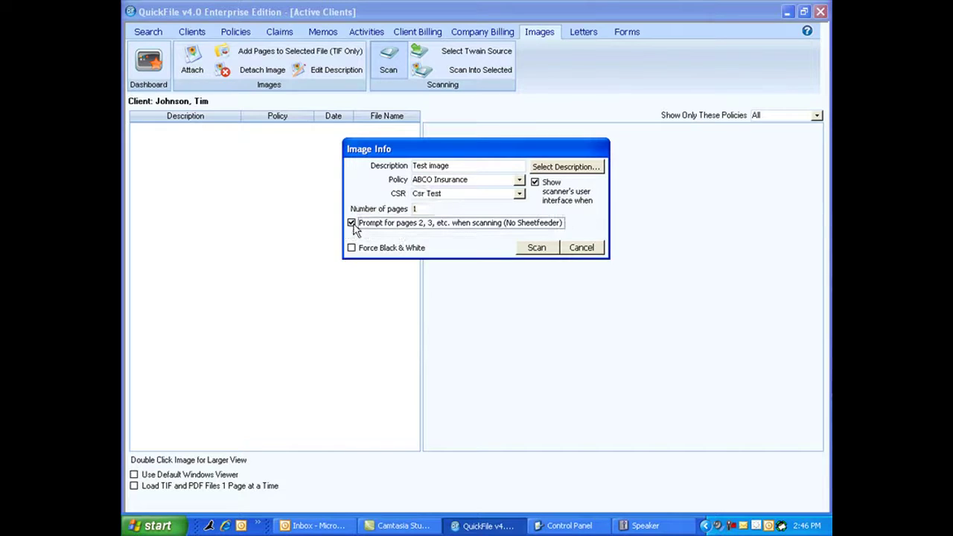
pyautogui.click(429, 209)
pyautogui.press('BackSpace')
pyautogui.write('2')
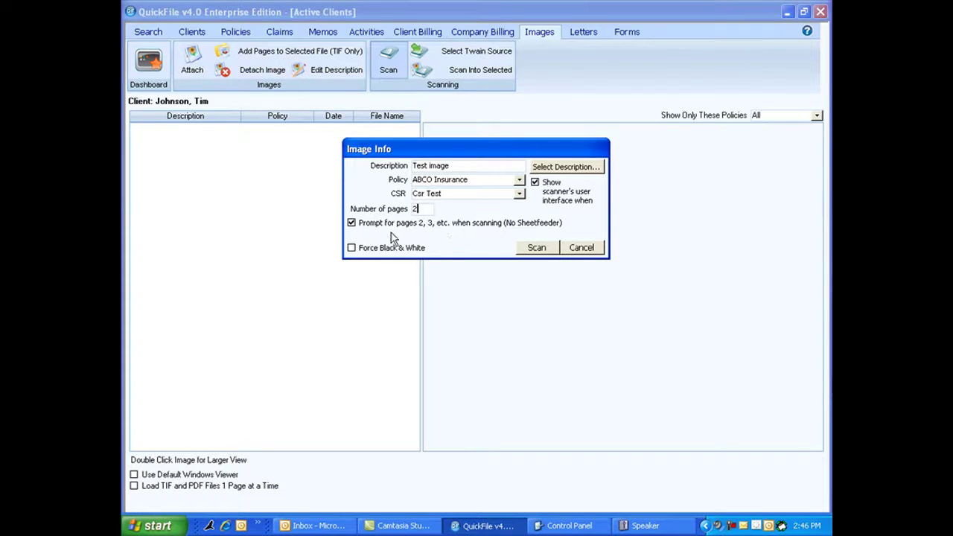
pyautogui.click(352, 224)
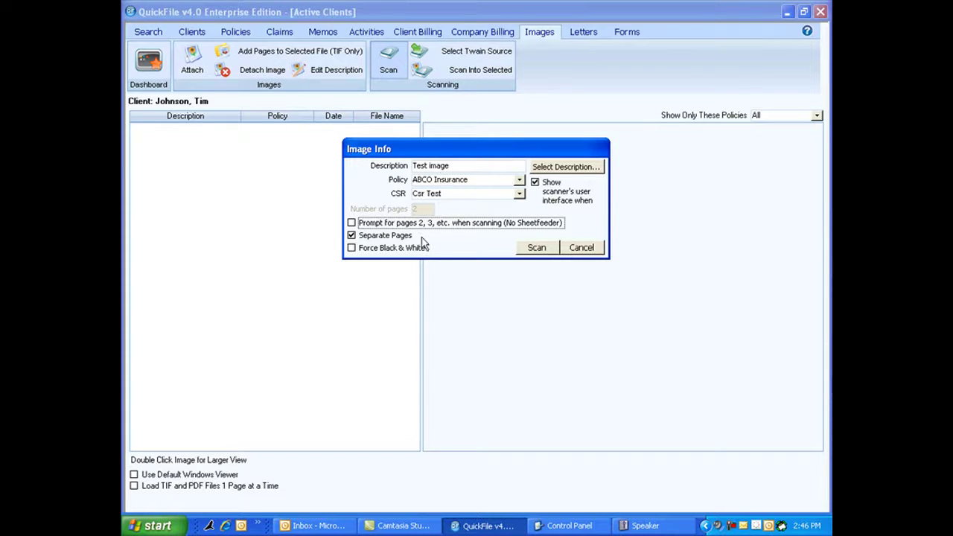
# Force black and white, turn off separate pages, and start the scan.
pyautogui.click(352, 248)
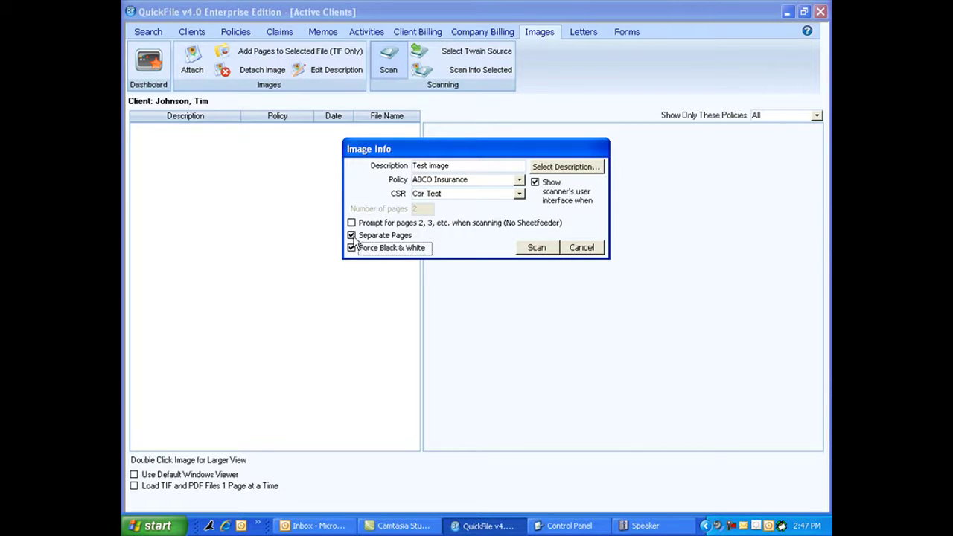
pyautogui.click(352, 236)
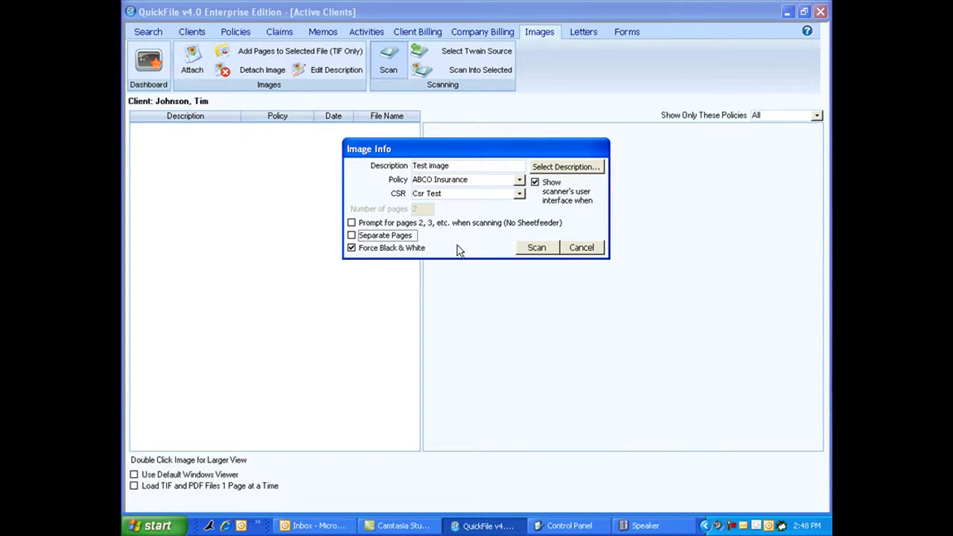
pyautogui.click(536, 249)
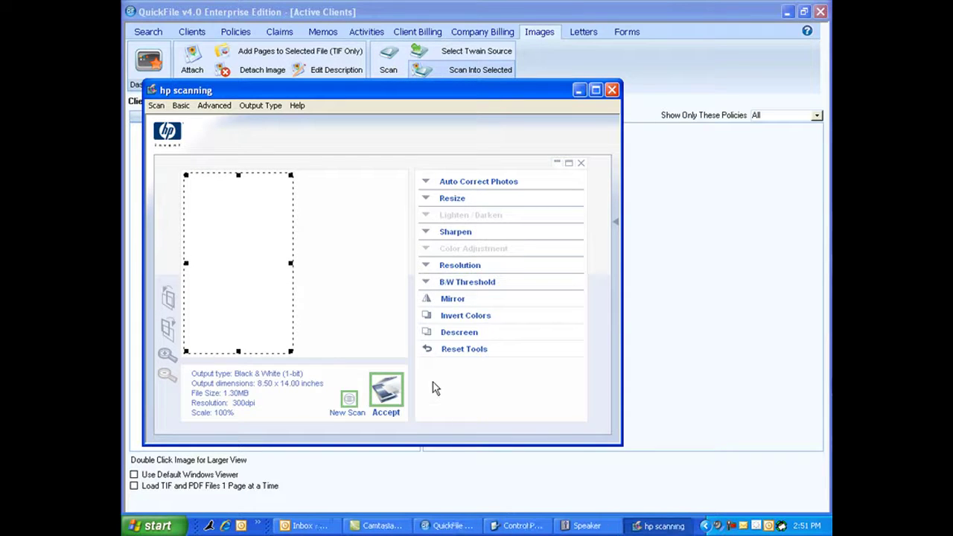
# Rescan the document, adjust the scan area to about 6.08 x 4.20 inches, and accept the scan.
pyautogui.click(350, 400)
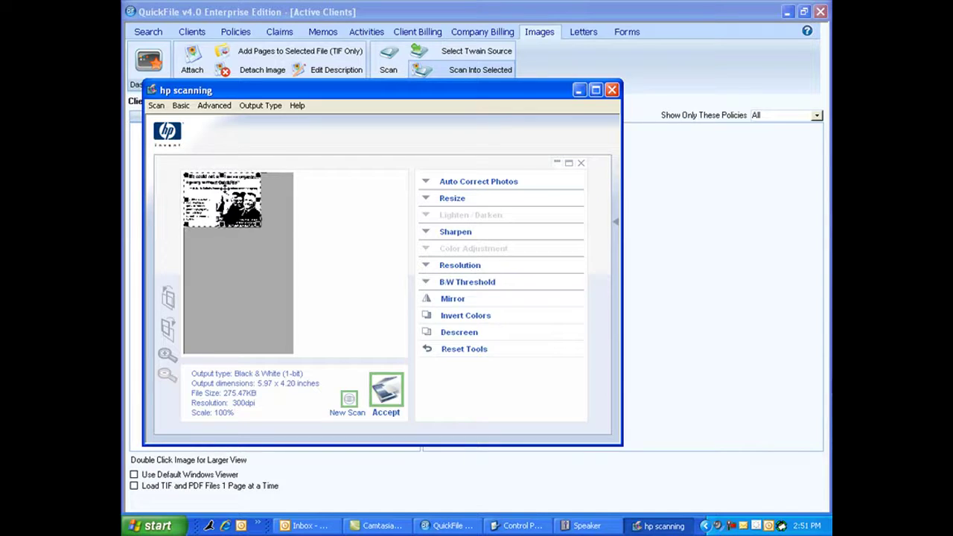
pyautogui.moveTo(265, 203)
pyautogui.mouseDown()
pyautogui.moveTo(278, 199)
pyautogui.moveTo(263, 201)
pyautogui.mouseUp()
pyautogui.click(427, 267)
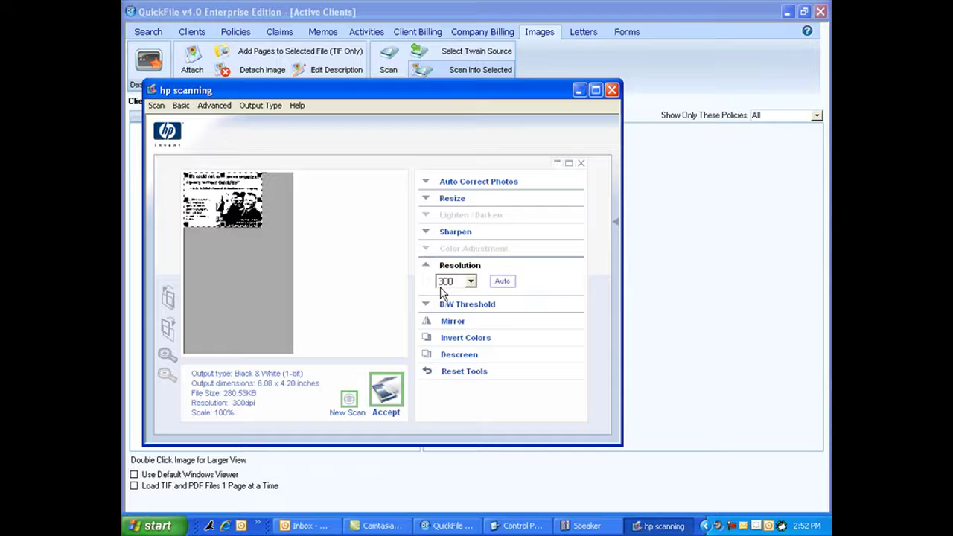
pyautogui.click(428, 267)
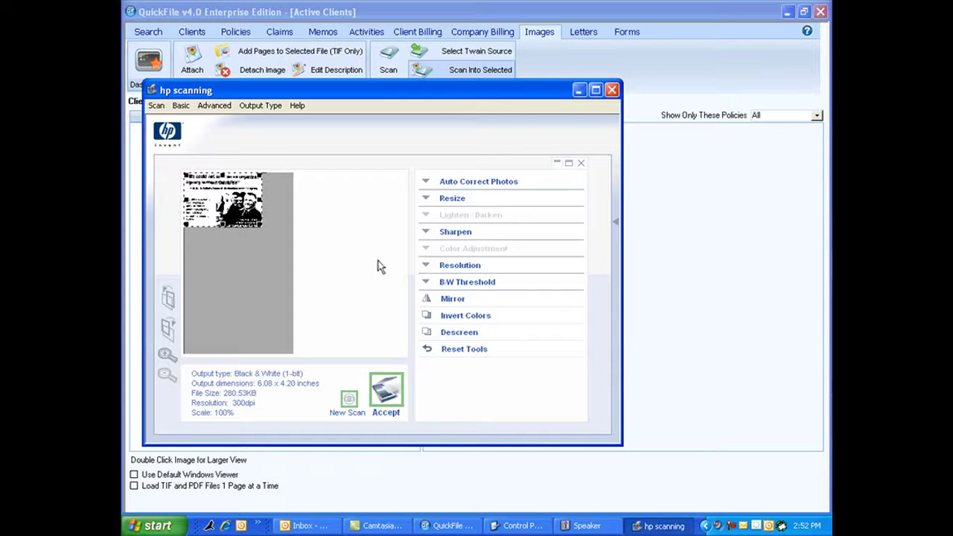
pyautogui.click(393, 388)
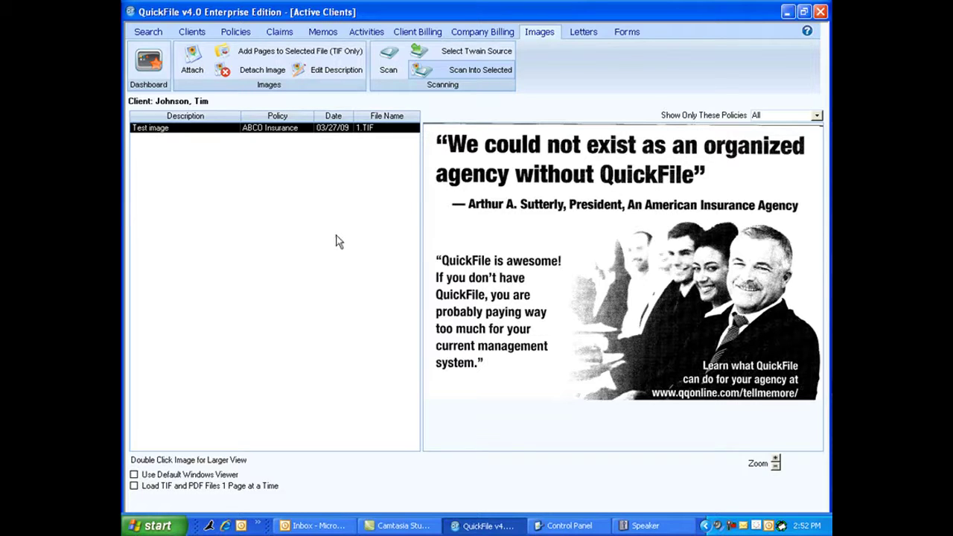
# View the scanned test image enlarged and examine the options for e-mailing it, without sending.
pyautogui.doubleClick(548, 244)
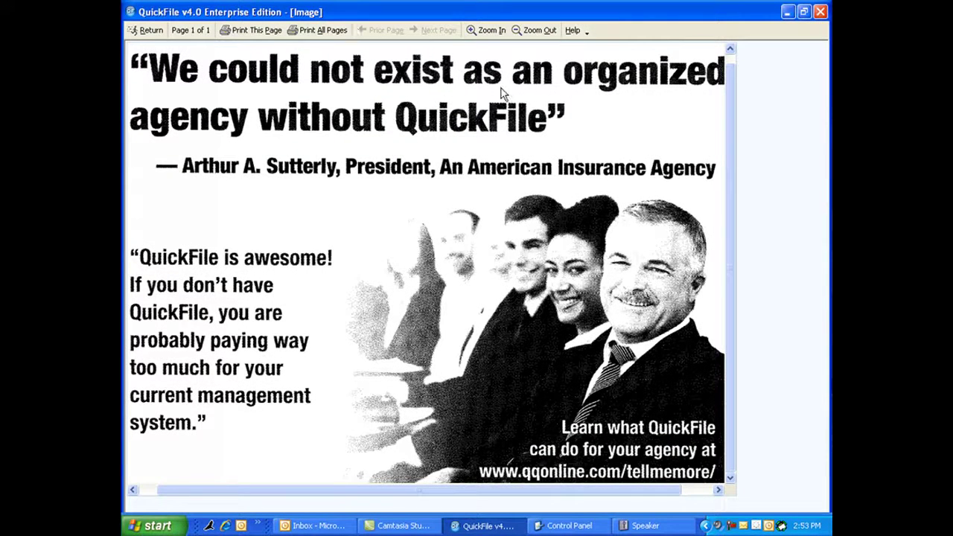
pyautogui.click(234, 33)
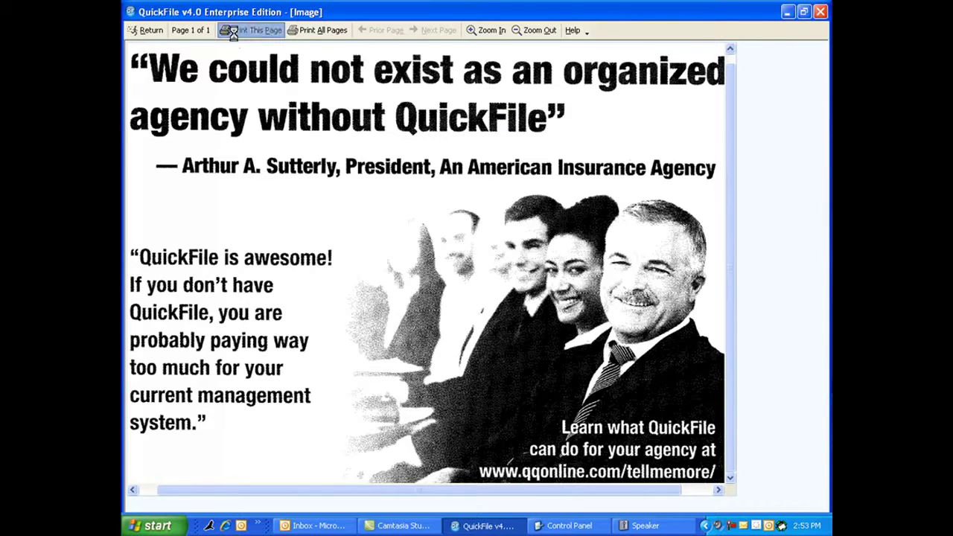
pyautogui.click(299, 76)
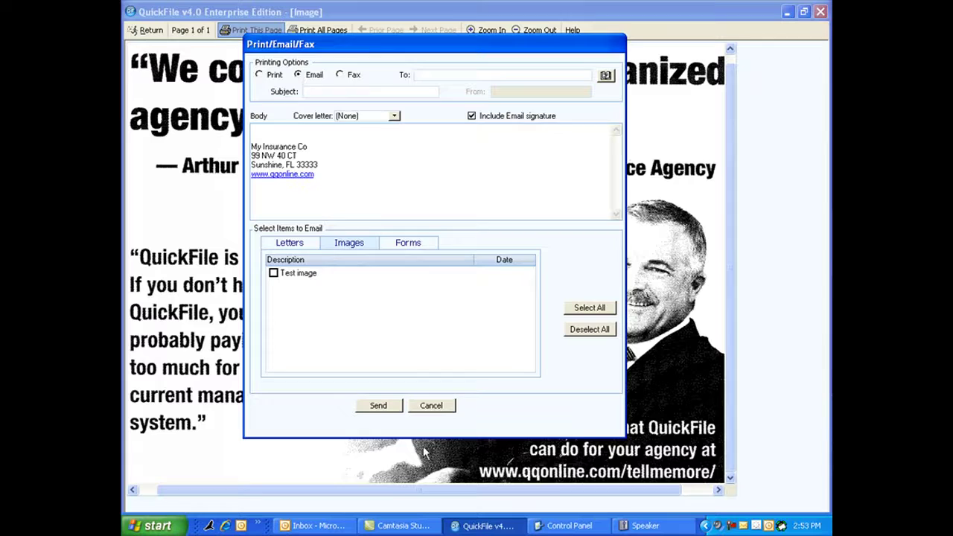
pyautogui.click(426, 410)
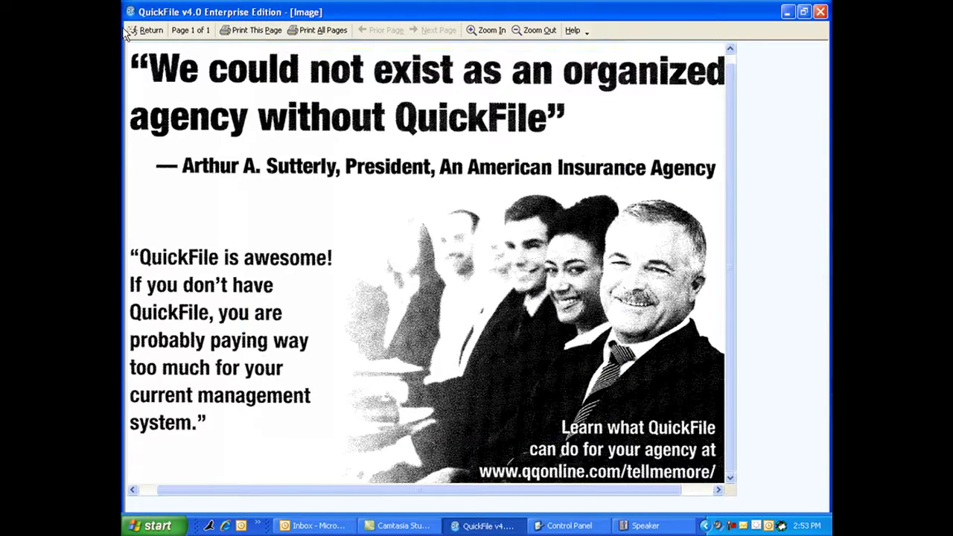
pyautogui.click(146, 30)
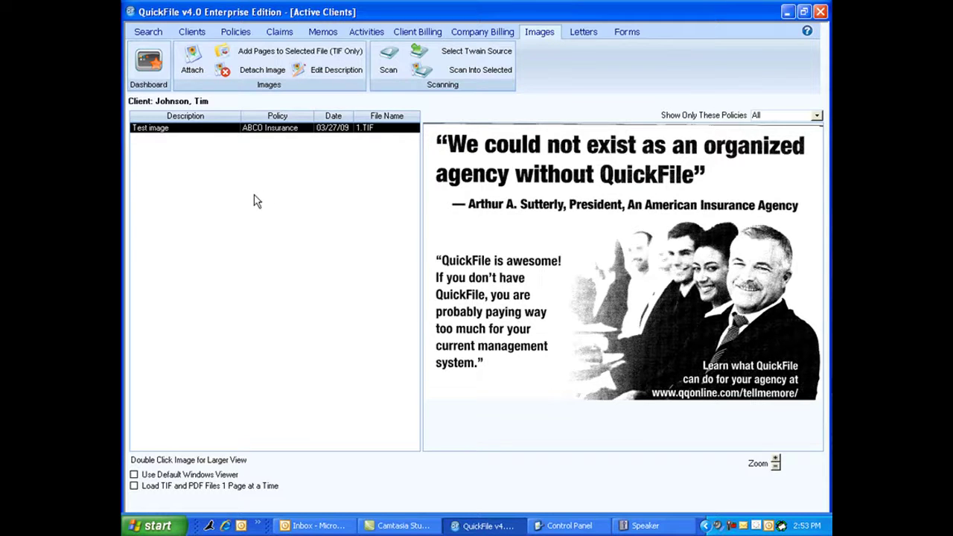
# Choose hide.bmp from the pics folder inside DOCS on the desktop as an image to attach to the client.
pyautogui.click(193, 67)
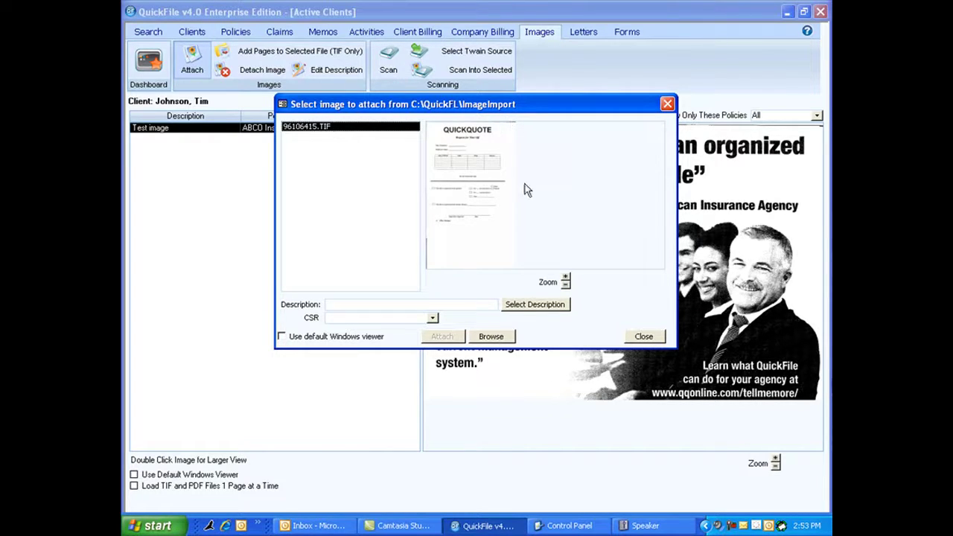
pyautogui.click(491, 336)
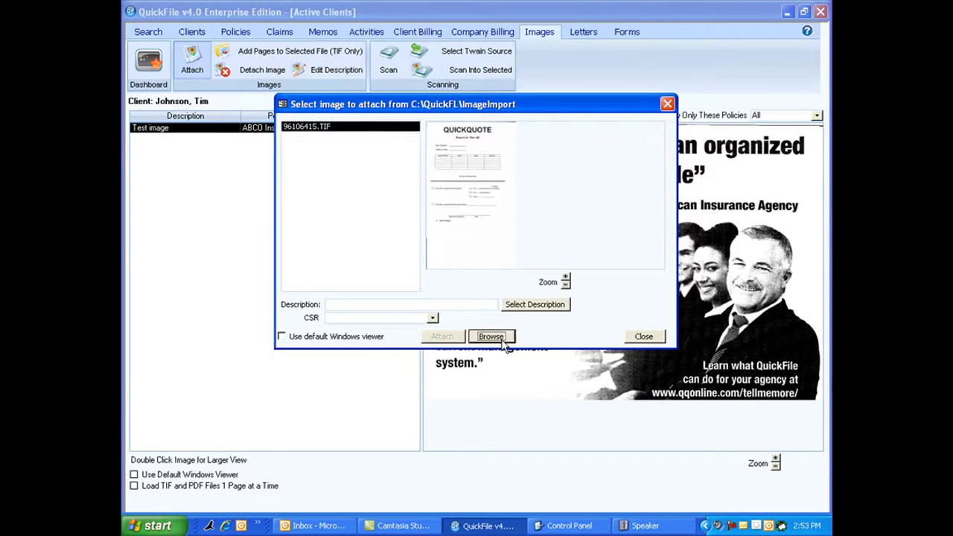
pyautogui.click(313, 222)
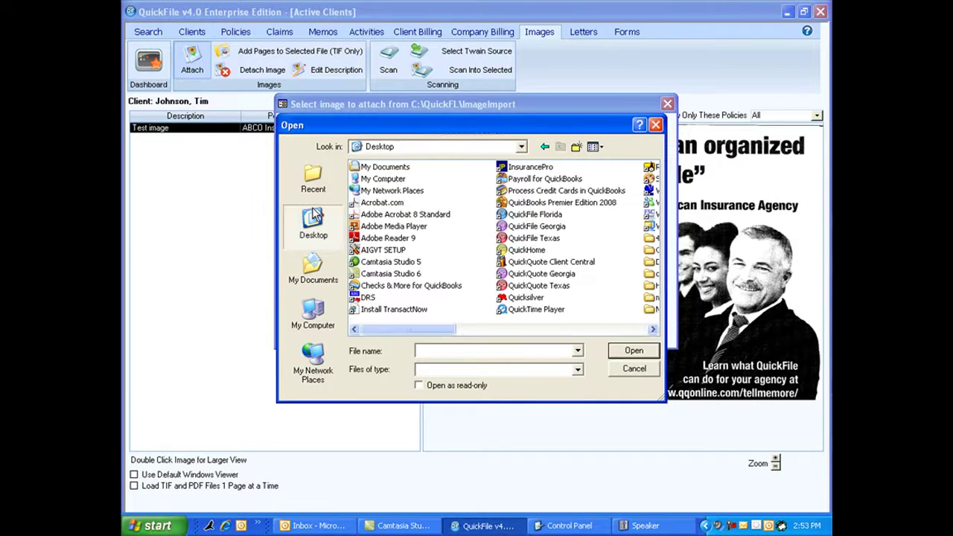
pyautogui.click(653, 329)
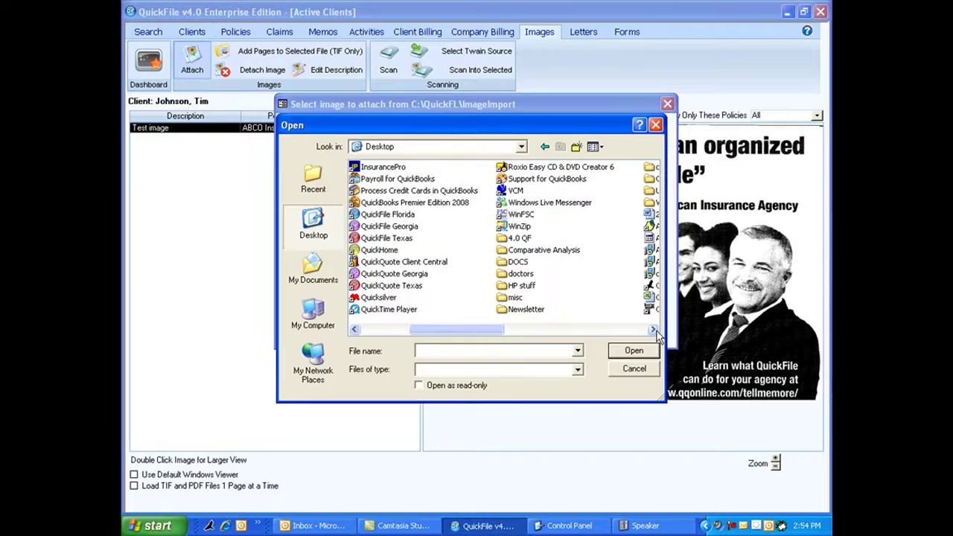
pyautogui.doubleClick(525, 262)
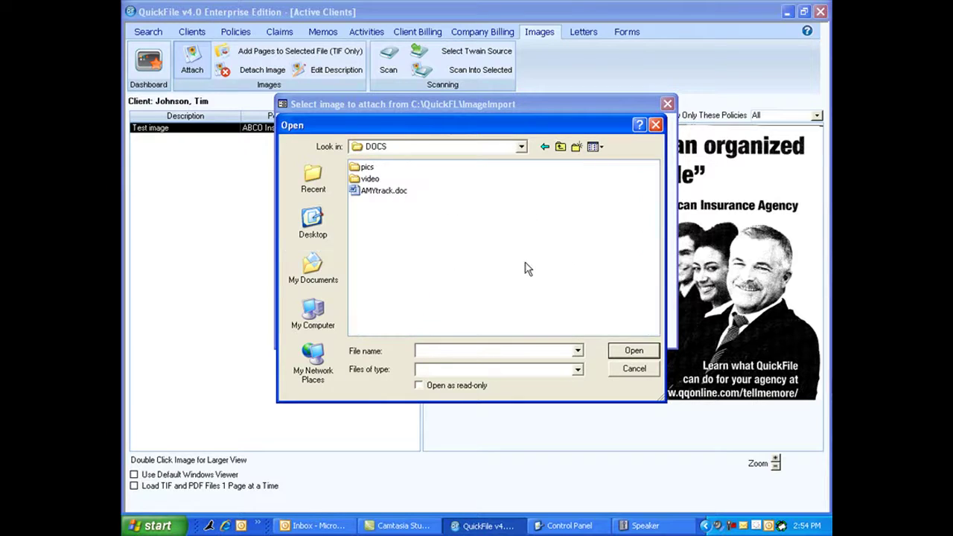
pyautogui.doubleClick(369, 168)
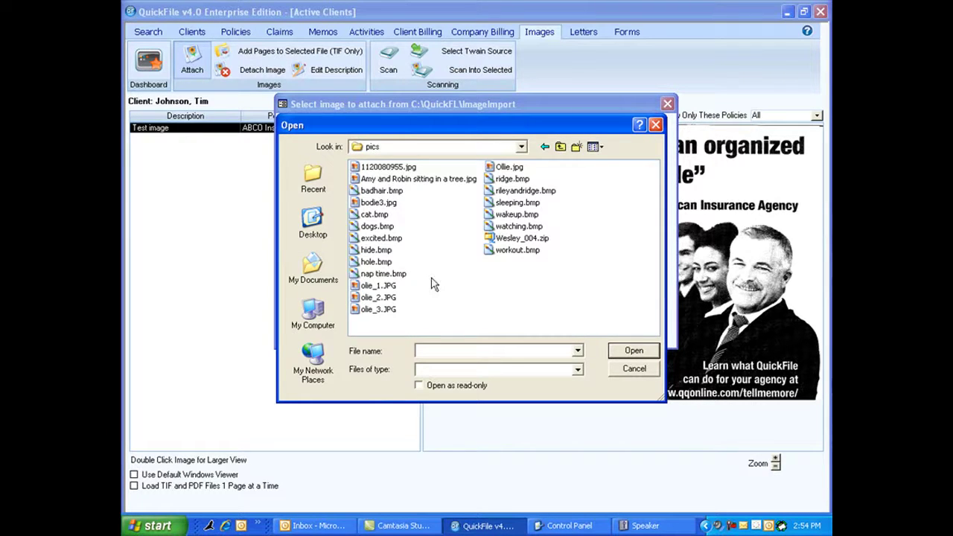
pyautogui.doubleClick(368, 247)
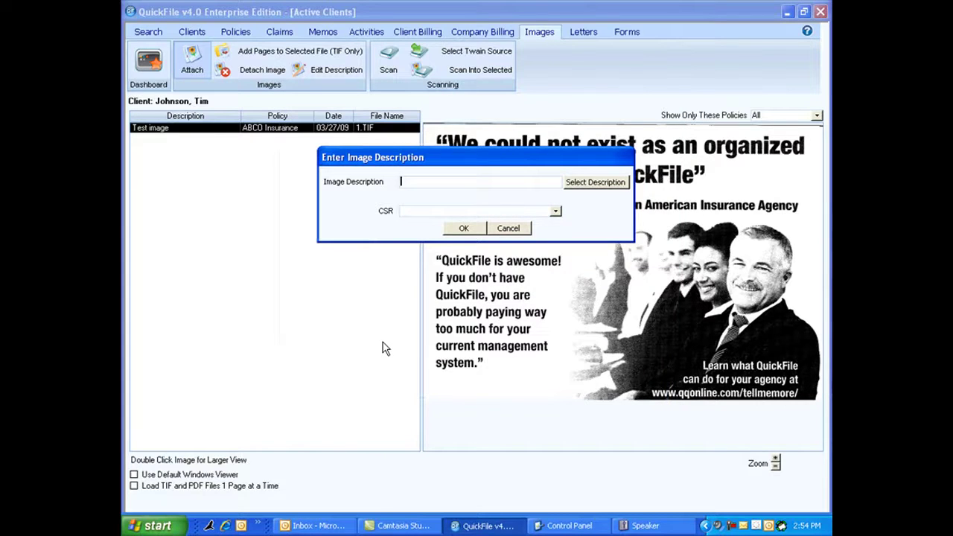
# Describe the attached image as "image 2", assign a CSR, and confirm the details.
pyautogui.write('image 2')
pyautogui.click(555, 211)
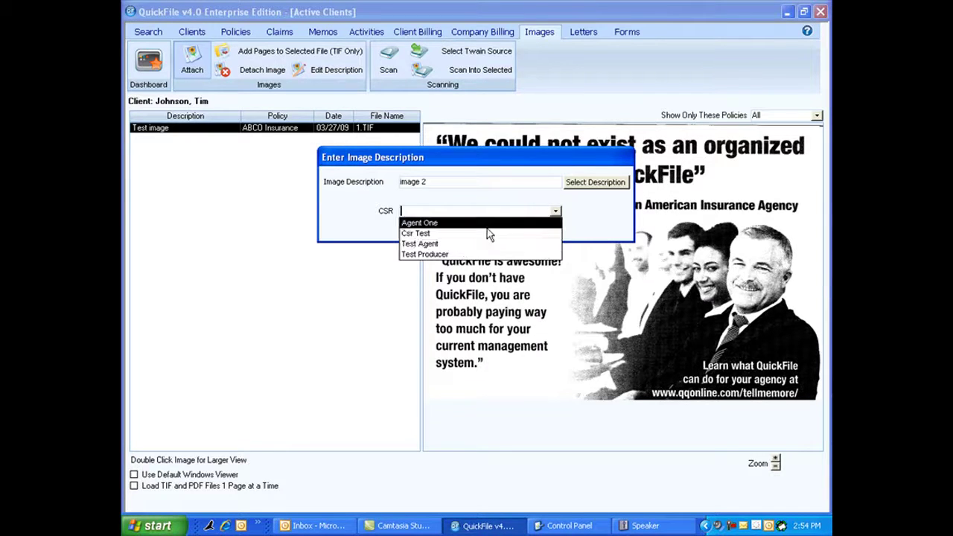
pyautogui.click(488, 228)
pyautogui.click(464, 228)
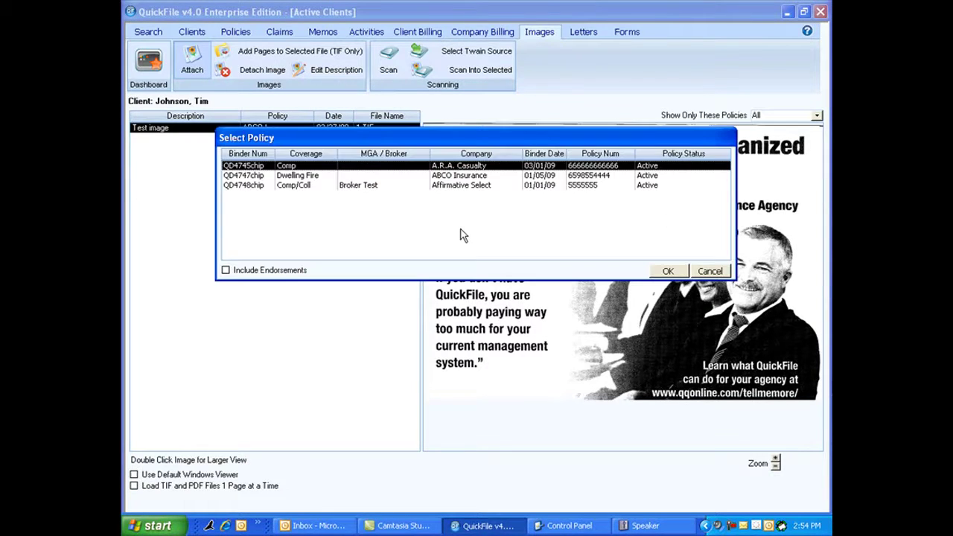
# Assign the new image to the Comp/Coll policy from Affirmative Select.
pyautogui.click(276, 185)
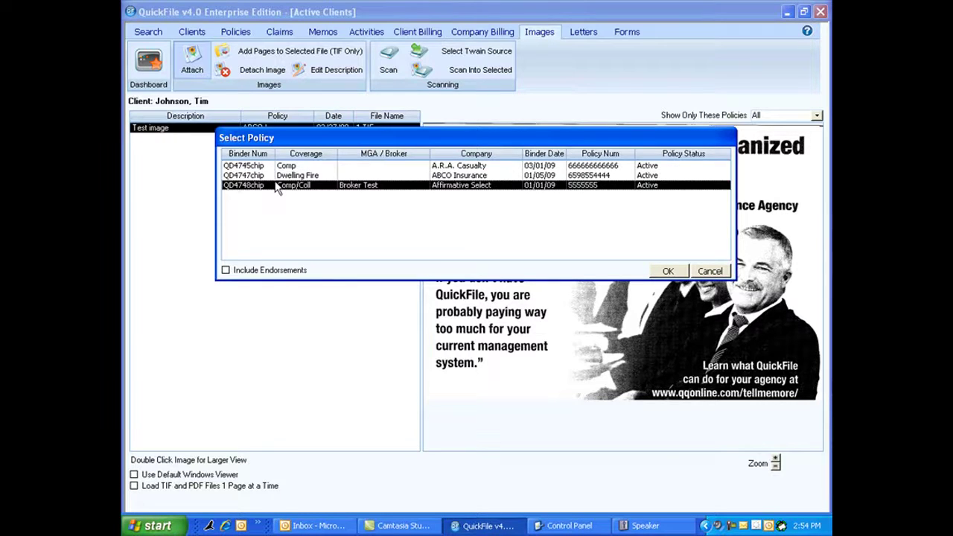
pyautogui.click(667, 272)
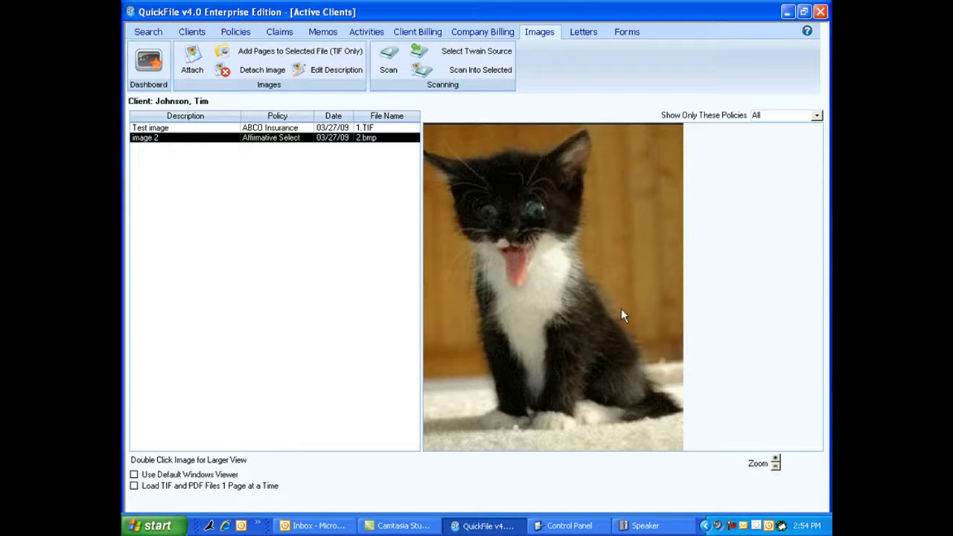
# Detach "image 2" from the client and delete its file permanently.
pyautogui.click(250, 72)
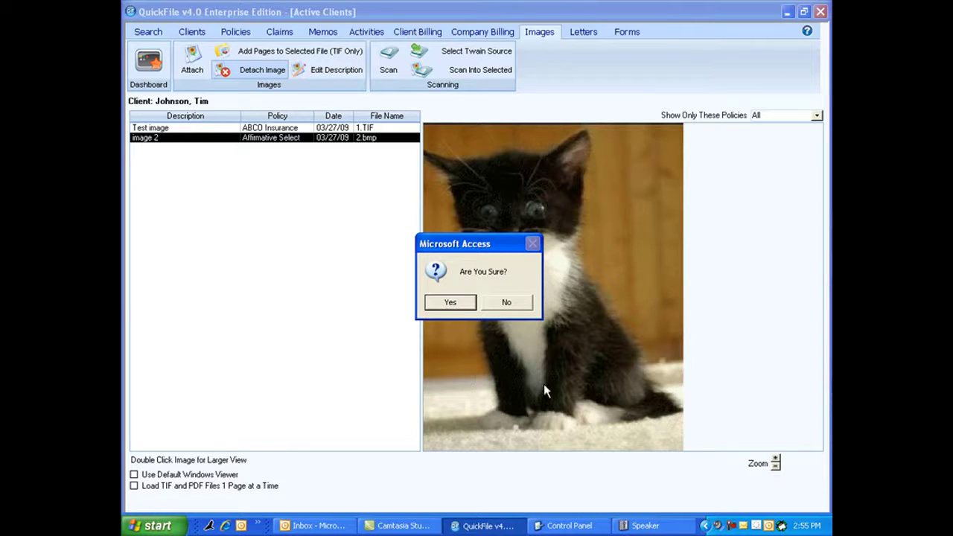
pyautogui.click(451, 303)
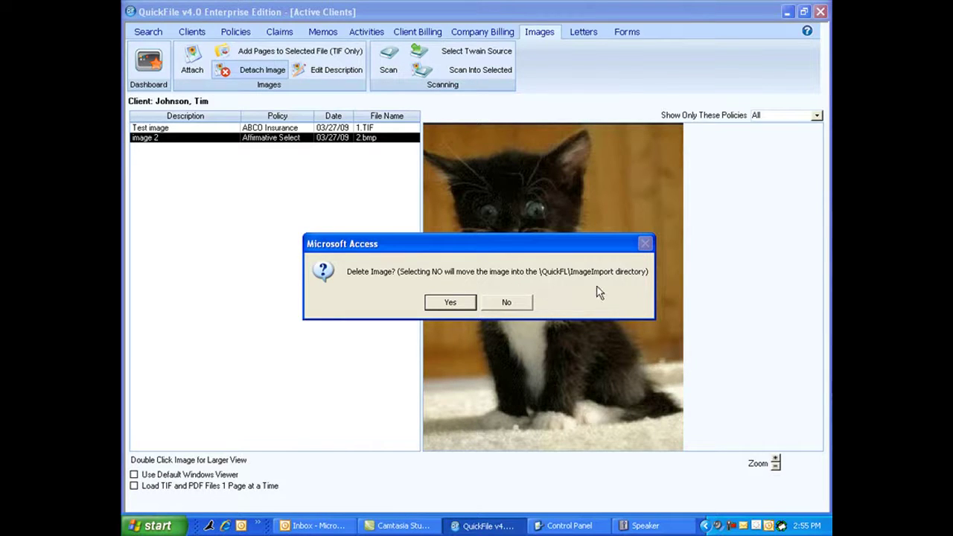
pyautogui.click(452, 304)
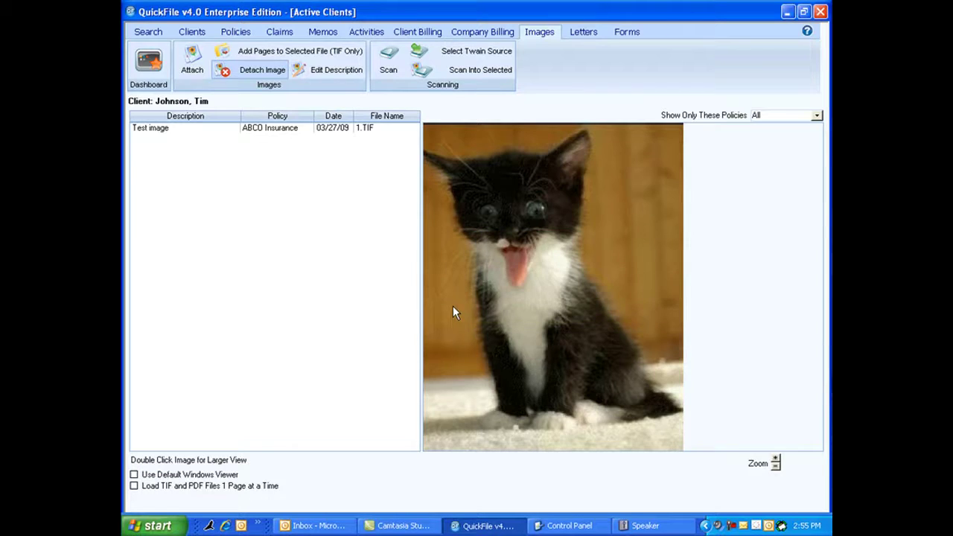
# Select the remaining "Test image" and check which ImageImport files are available, without attaching any.
pyautogui.click(216, 127)
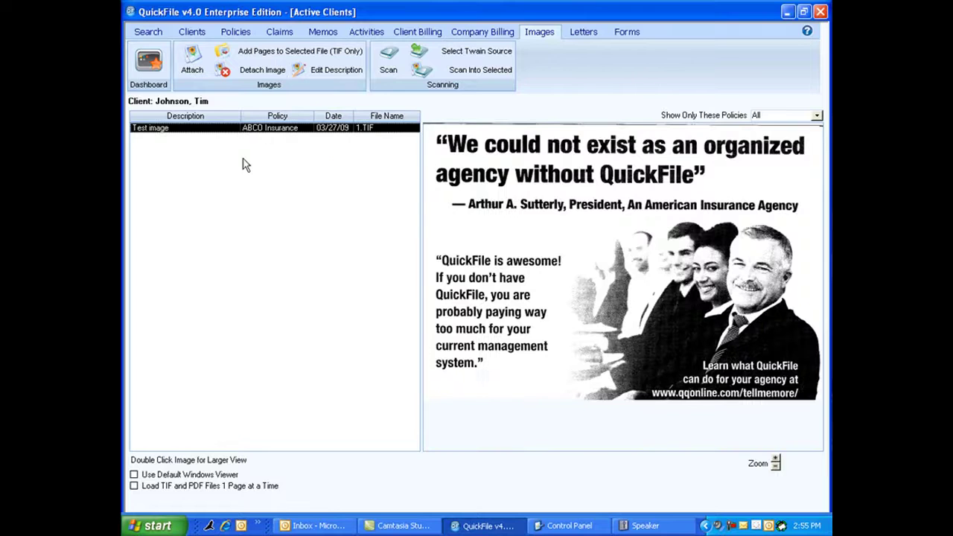
pyautogui.click(201, 68)
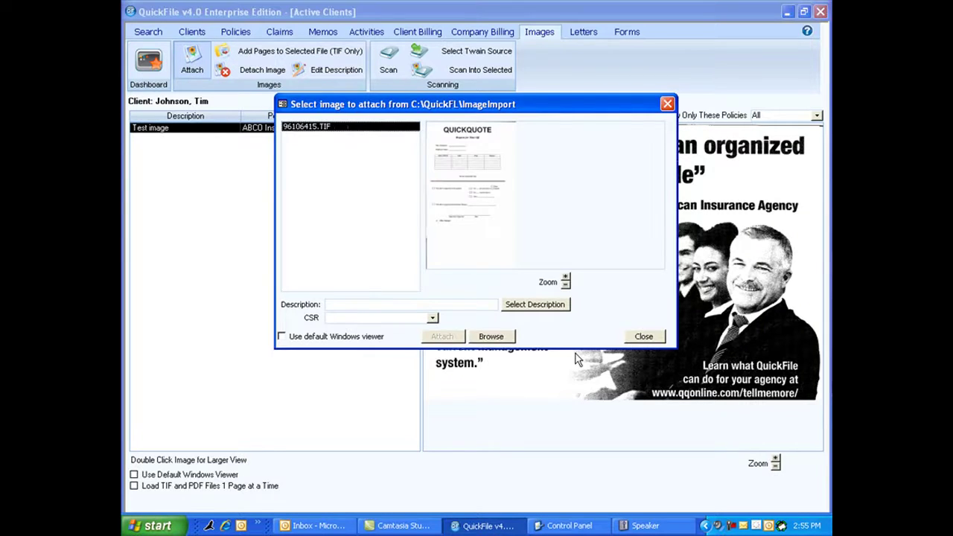
pyautogui.click(642, 336)
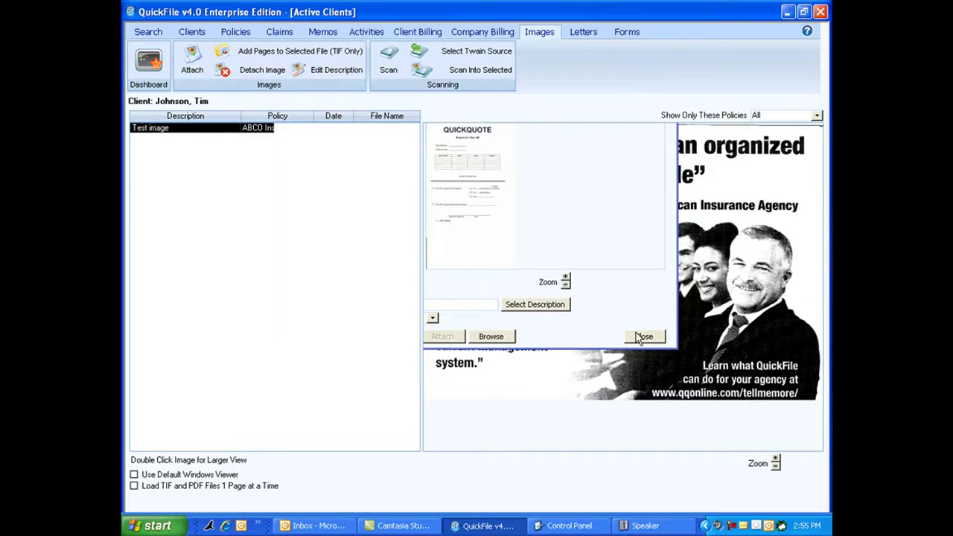
# Detach "Test image" from the client without deleting it, moving the file into the ImageImport directory.
pyautogui.click(250, 69)
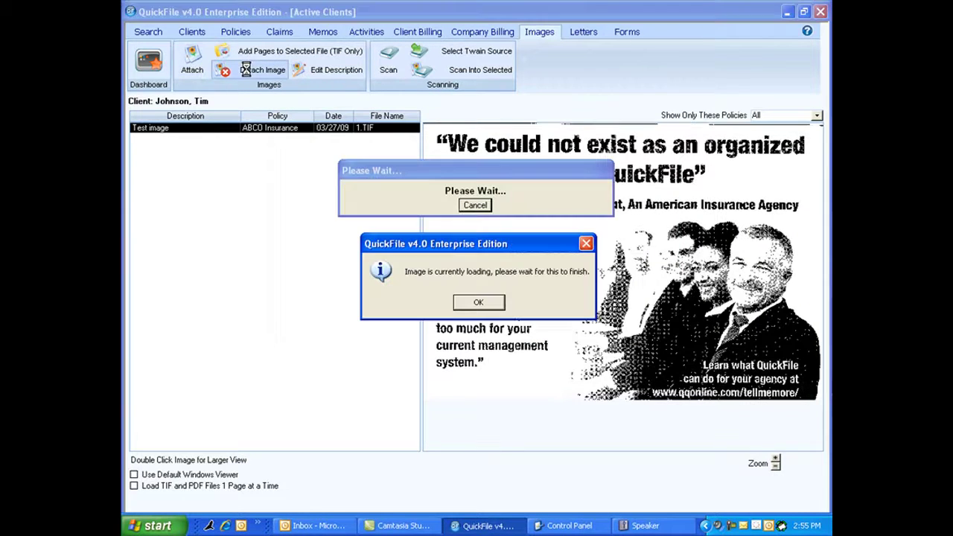
pyautogui.click(479, 303)
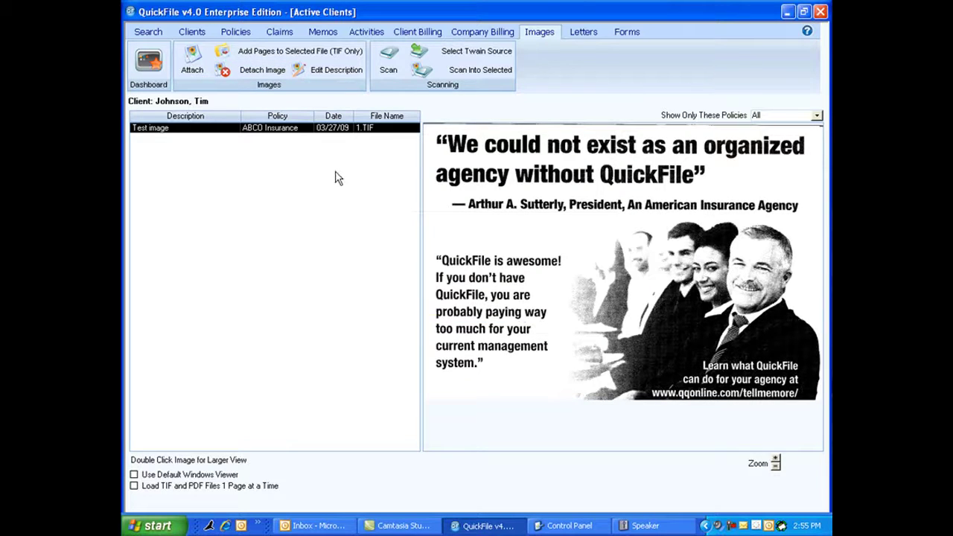
pyautogui.click(258, 75)
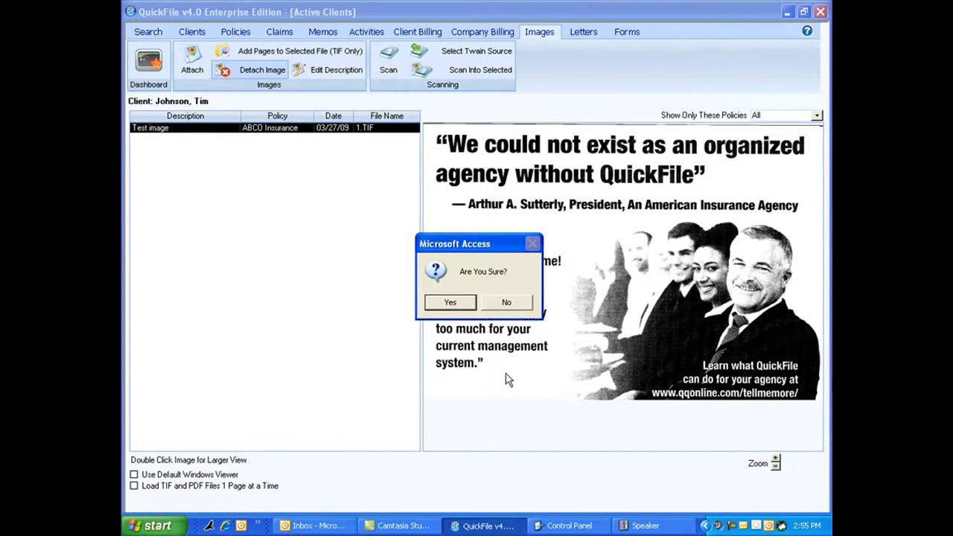
pyautogui.click(462, 305)
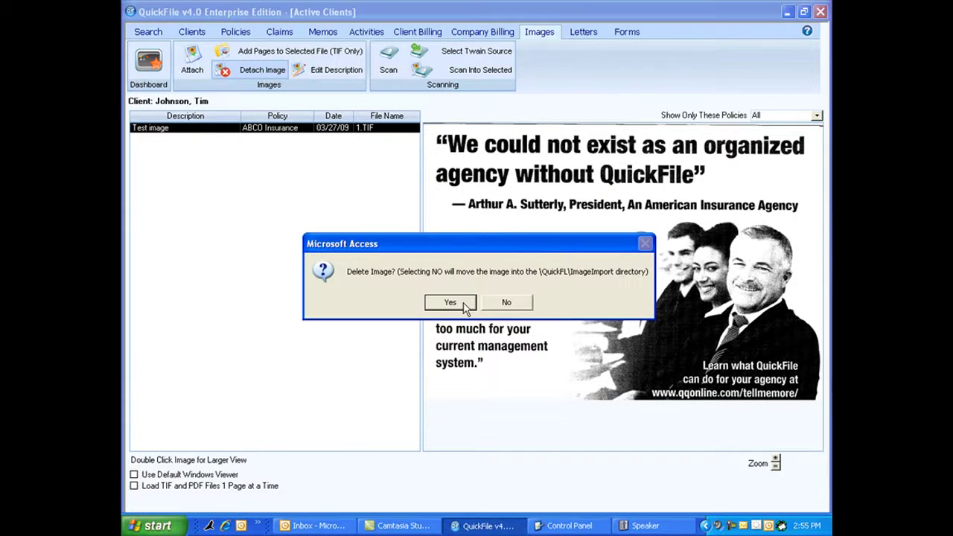
pyautogui.click(511, 304)
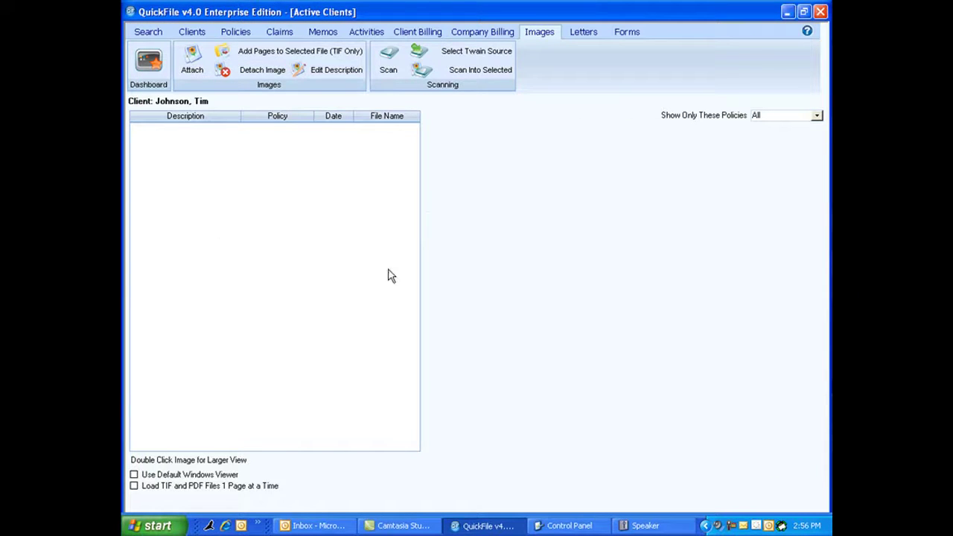
# Switch to the last client in the active clients list and show that client's images.
pyautogui.click(147, 38)
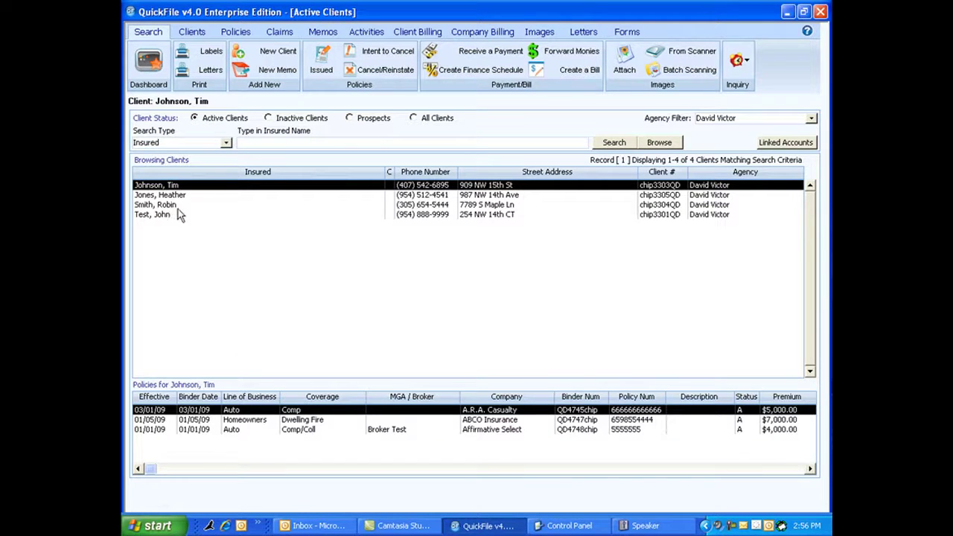
pyautogui.click(167, 214)
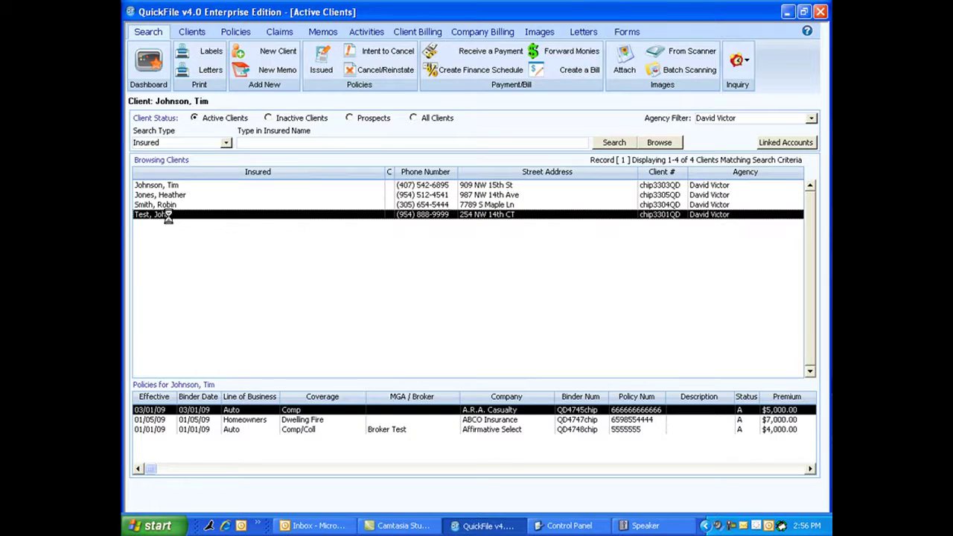
pyautogui.click(552, 39)
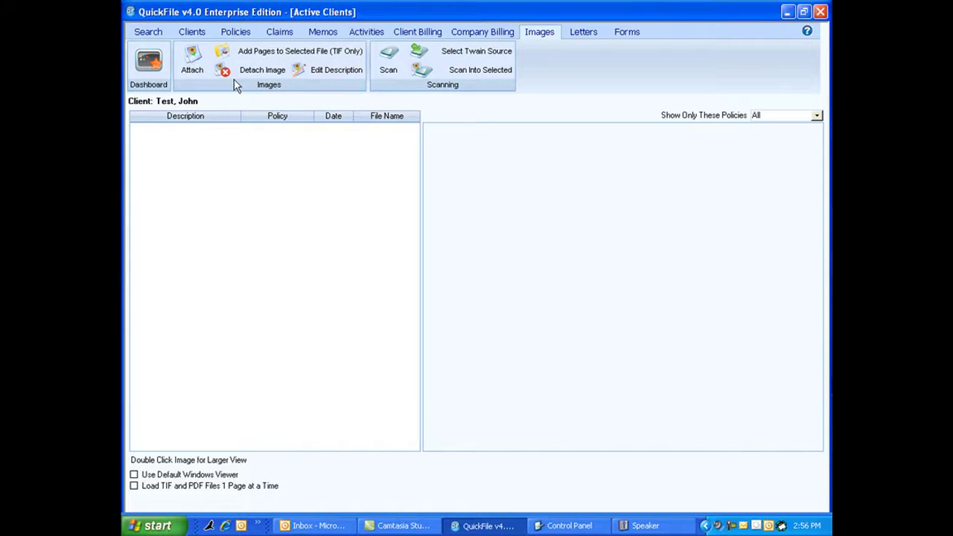
# Attach 1.TIF from the ImageImport directory to the client's Bristol West policy with the description "image 1".
pyautogui.click(192, 70)
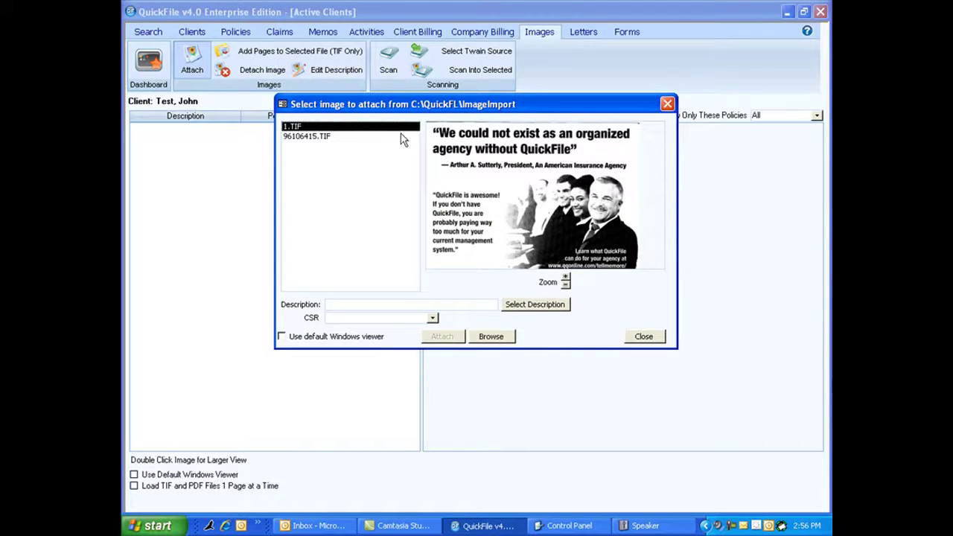
pyautogui.click(373, 304)
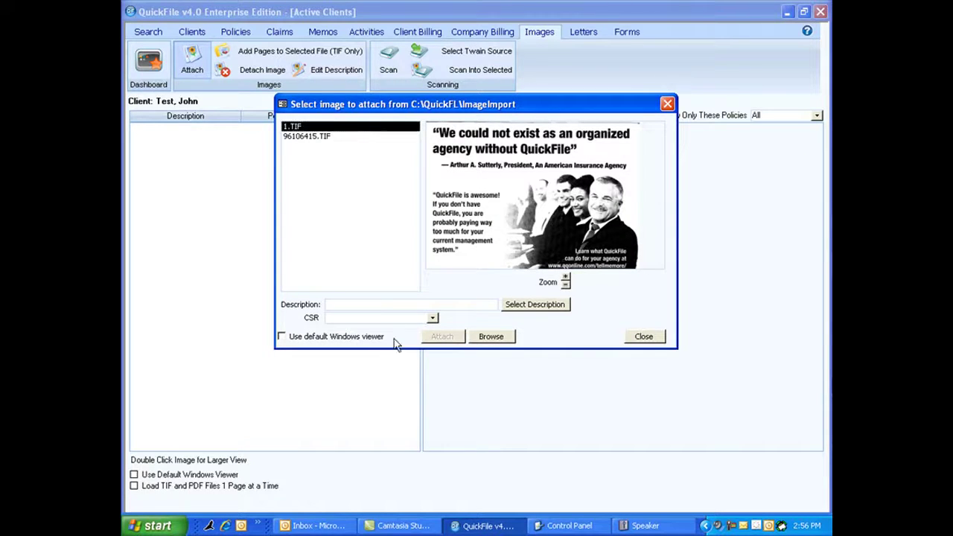
pyautogui.write('image 1')
pyautogui.click(442, 336)
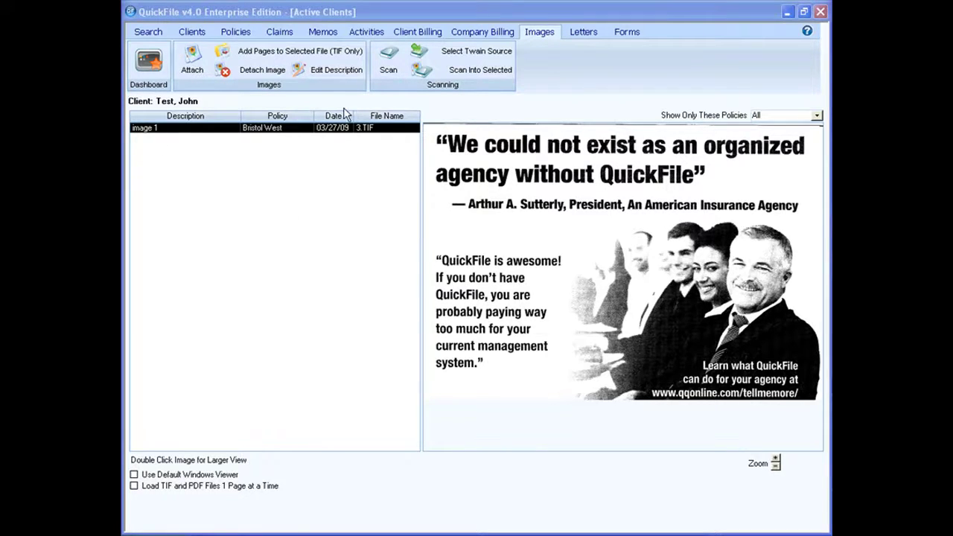
# Open the description of "image 1" for editing and leave it without making a change.
pyautogui.click(344, 70)
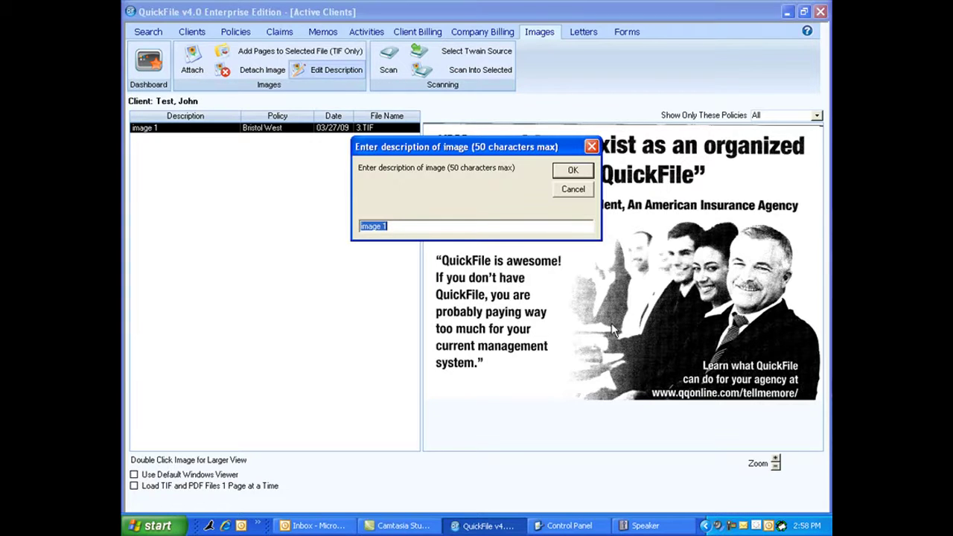
pyautogui.click(564, 192)
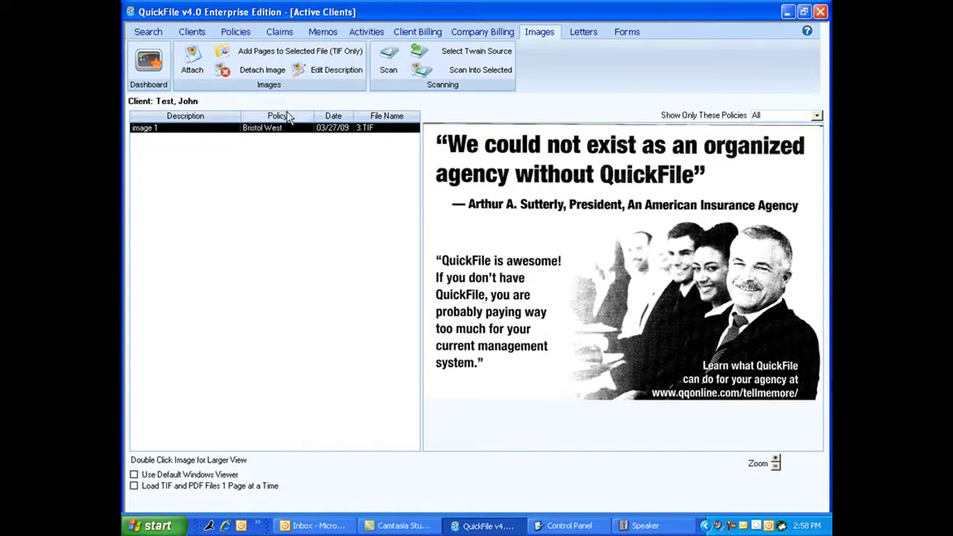
# Add sleeping.bmp from the desktop's DOCS\pics folder as a page of "image 1", accepting conversion to black and white.
pyautogui.click(292, 52)
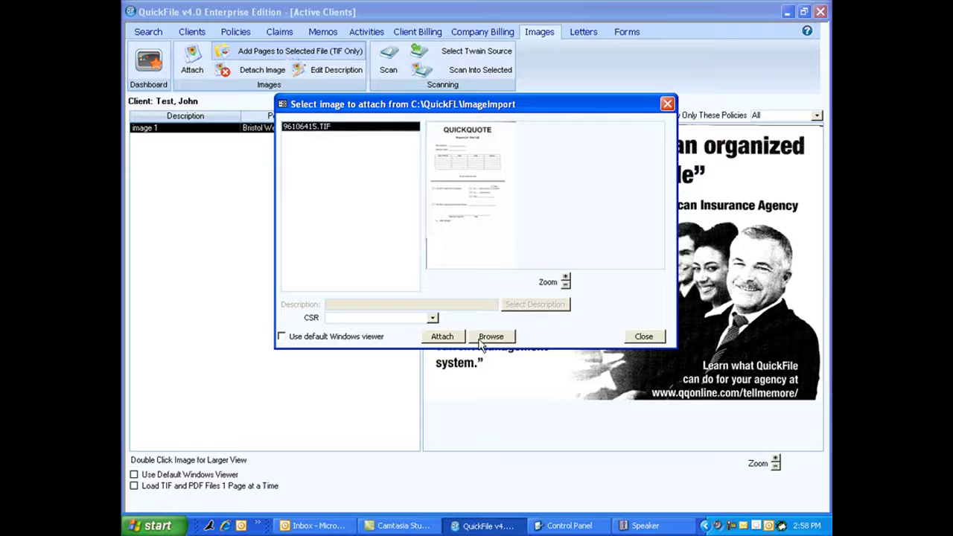
pyautogui.click(482, 343)
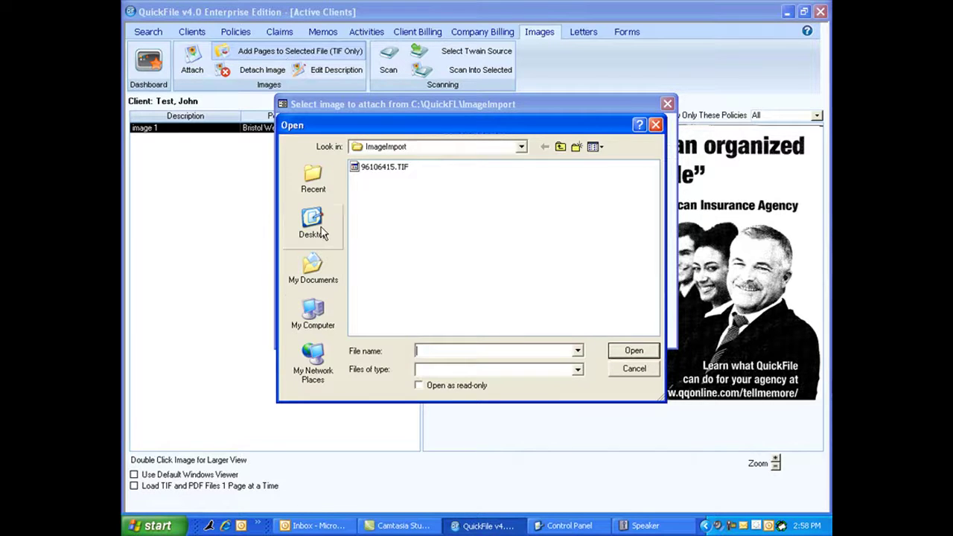
pyautogui.click(316, 224)
pyautogui.click(654, 331)
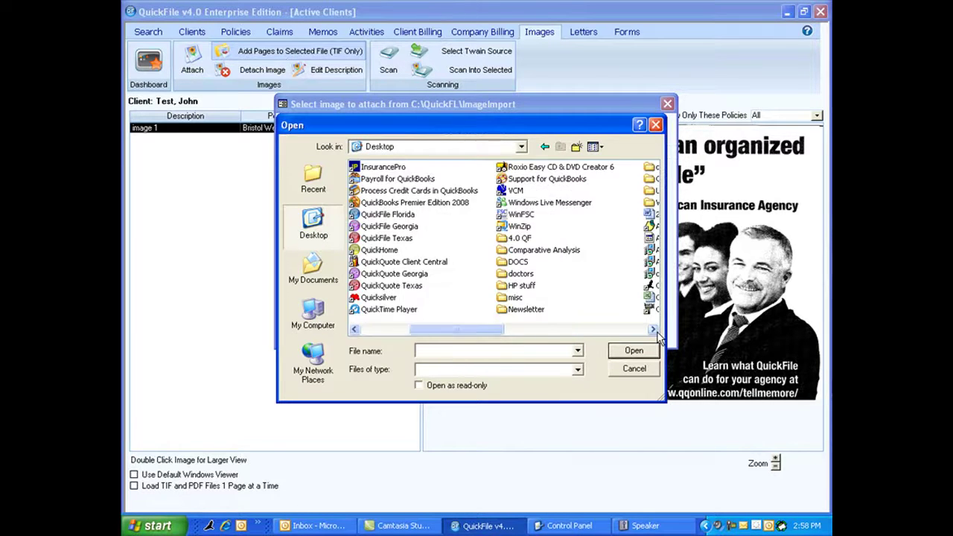
pyautogui.click(654, 331)
pyautogui.doubleClick(377, 263)
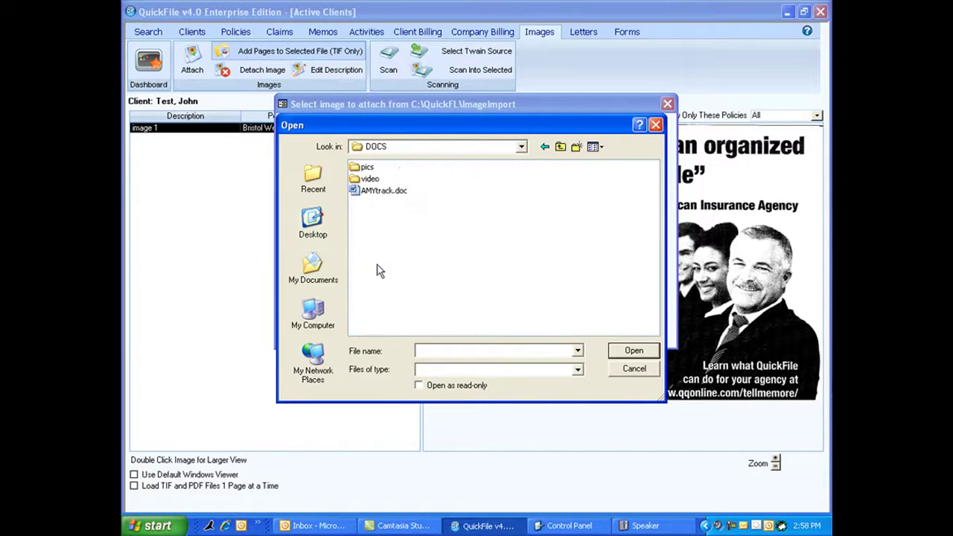
pyautogui.doubleClick(367, 168)
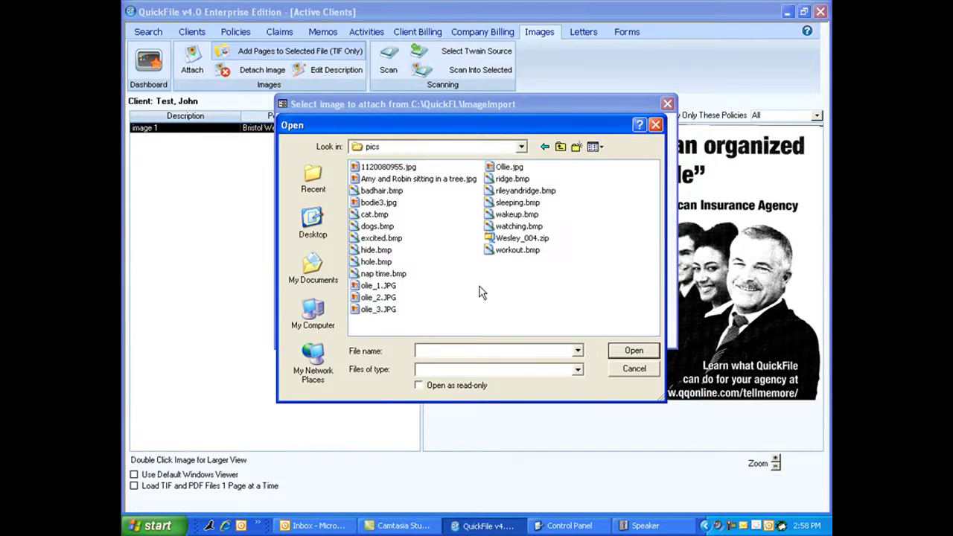
pyautogui.doubleClick(510, 202)
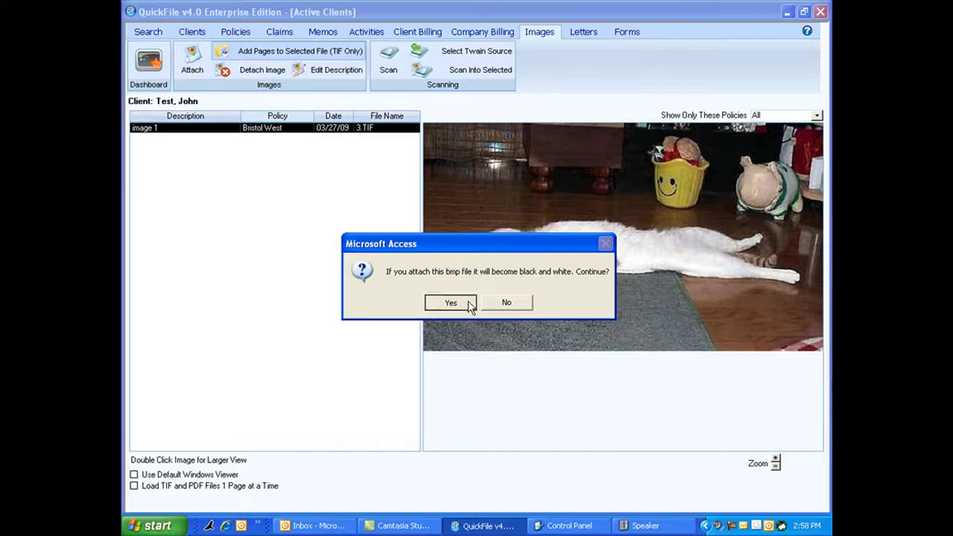
pyautogui.click(451, 302)
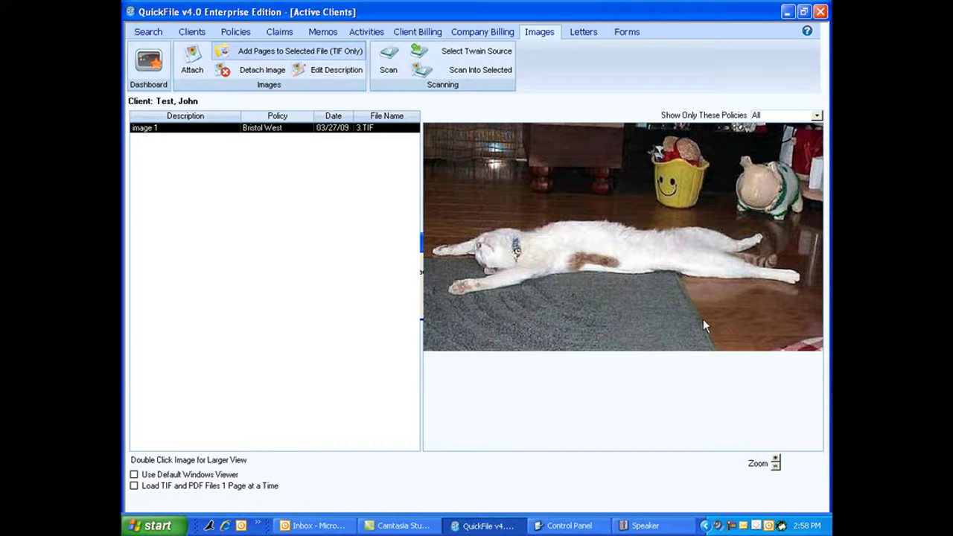